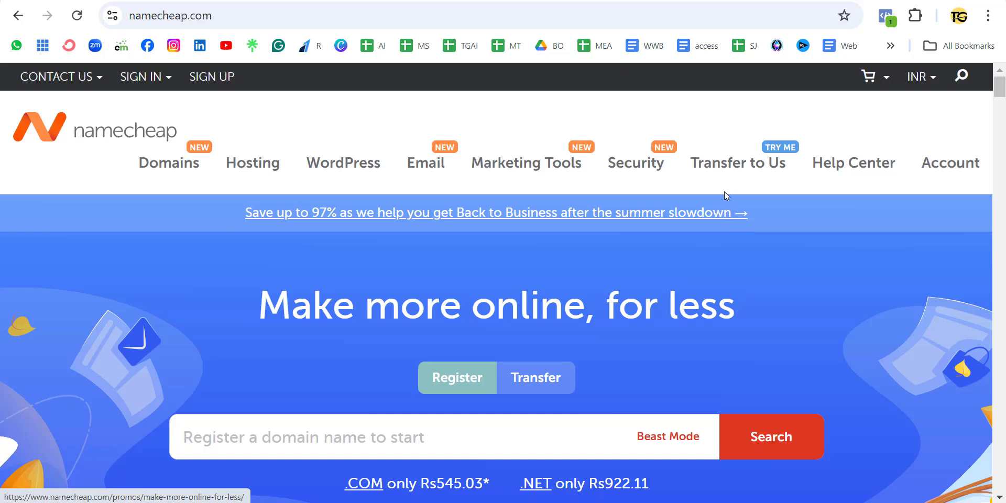
Search for the domain name tgsrk.com in the domain registration search.
scroll(330, 292, down, 3)
click(231, 276)
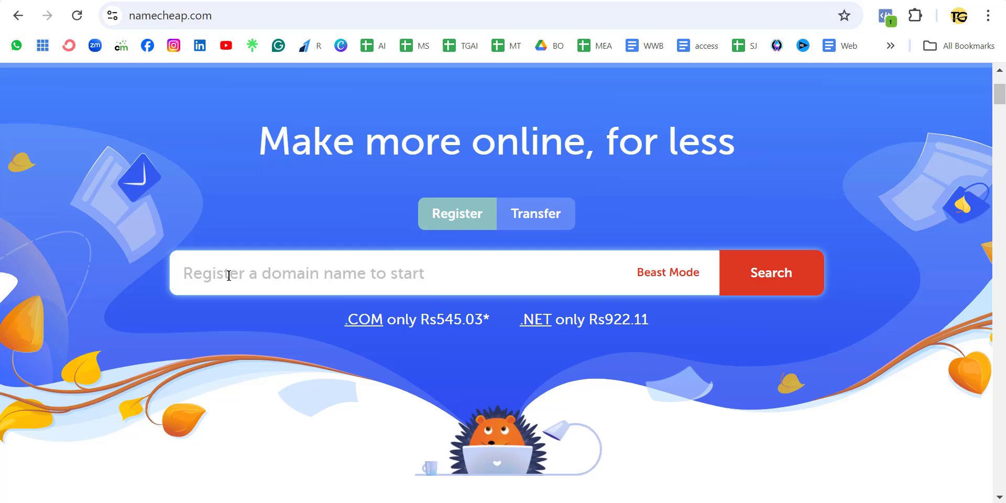
text(tgs)
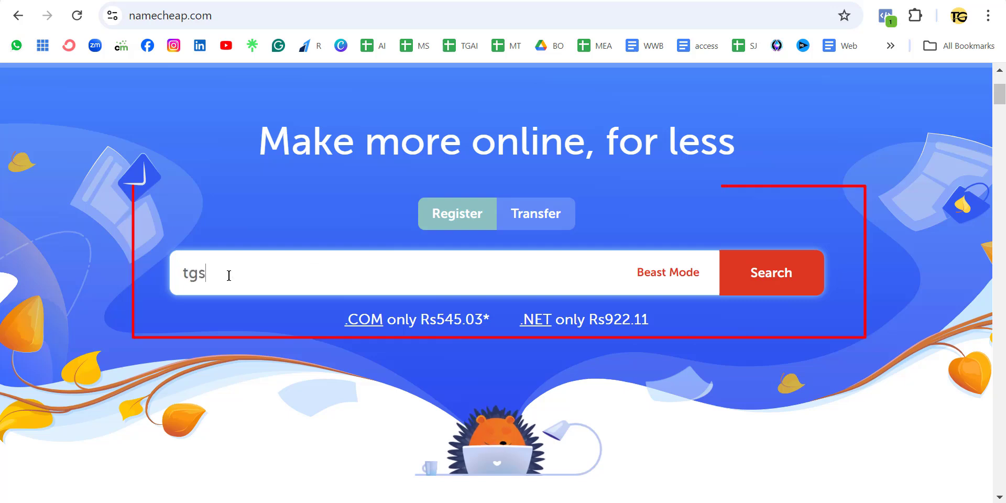
text(rk.com)
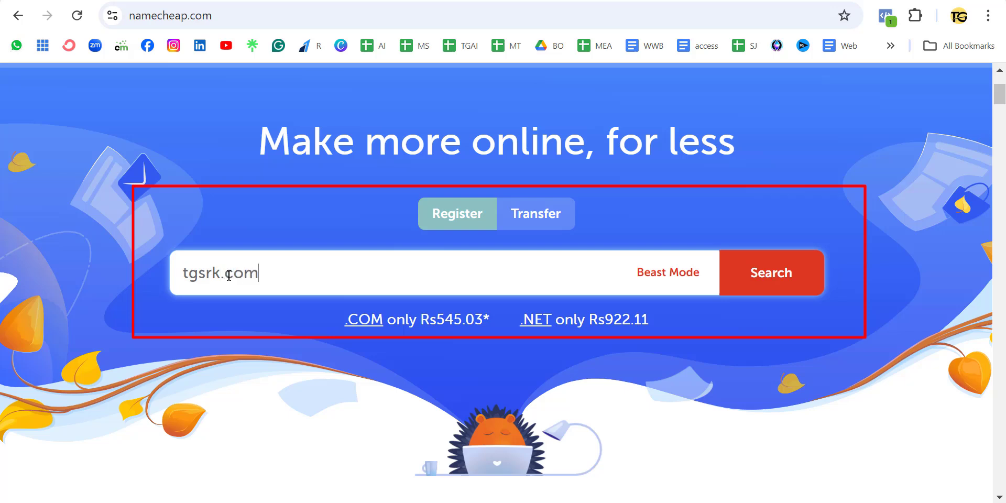
click(759, 278)
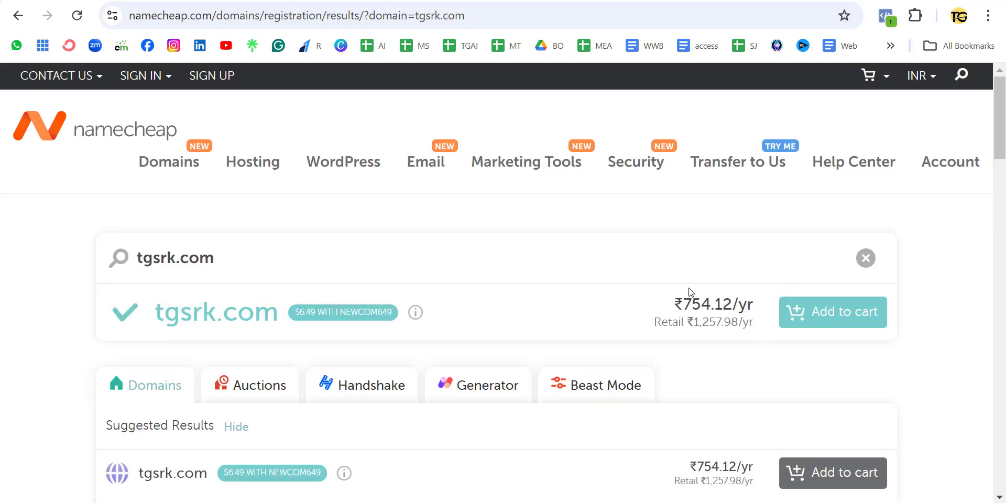
Compare the prices of the suggested domain extensions and add tgsrk.xyz to the cart.
scroll(691, 291, down, 2)
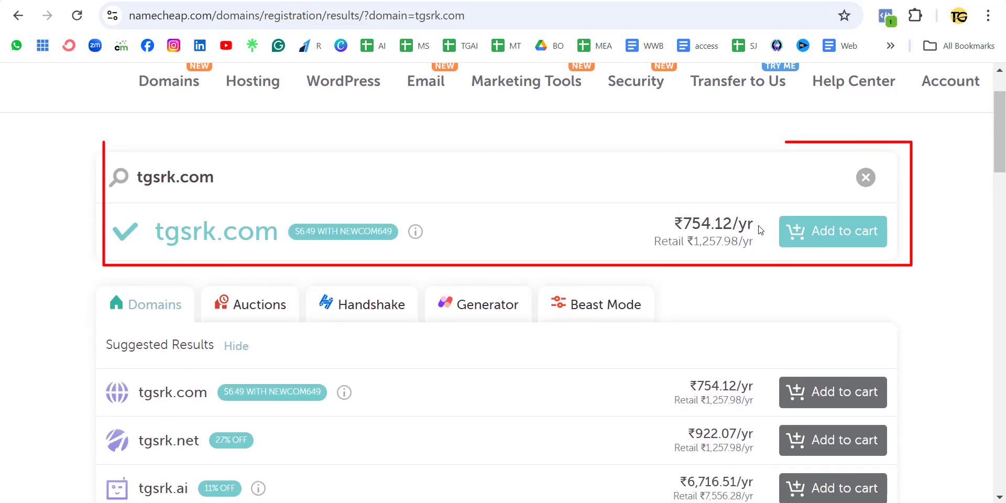
scroll(235, 303, down, 3)
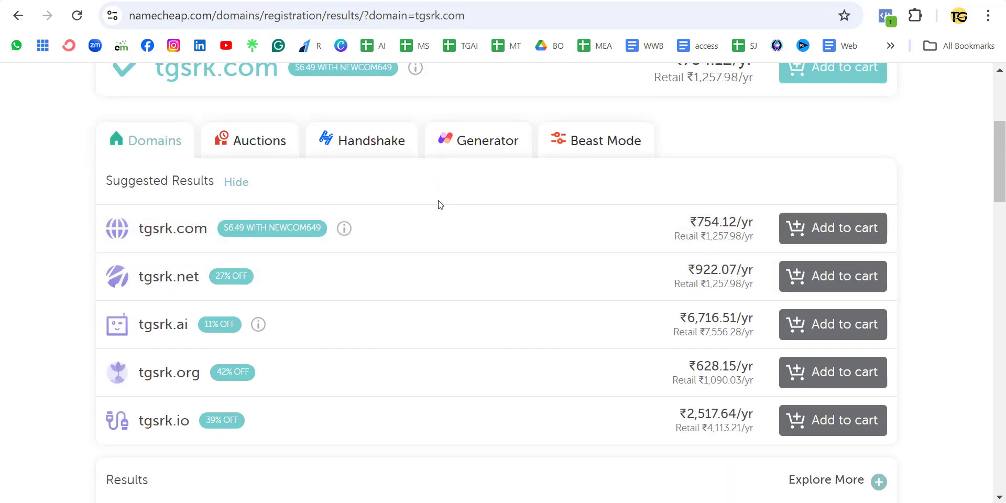
scroll(258, 216, up, 3)
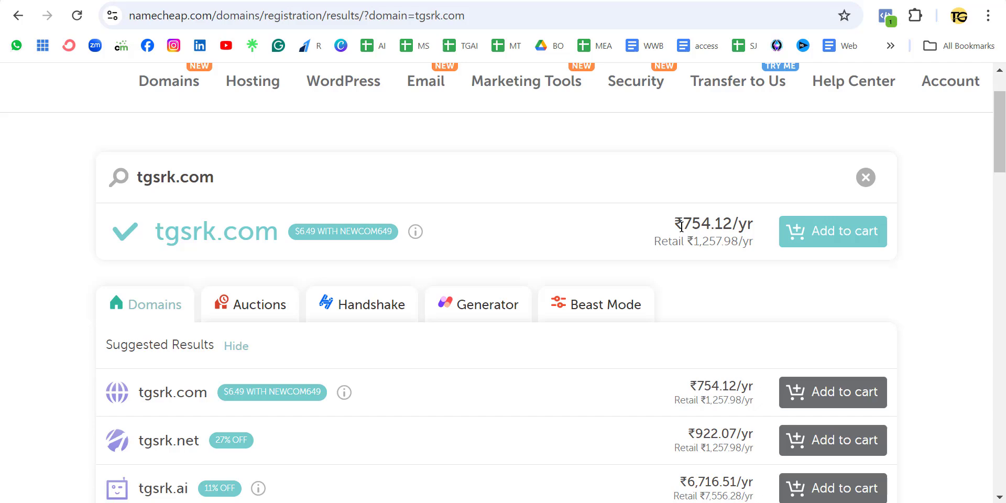
scroll(328, 366, down, 2)
scroll(435, 337, down, 4)
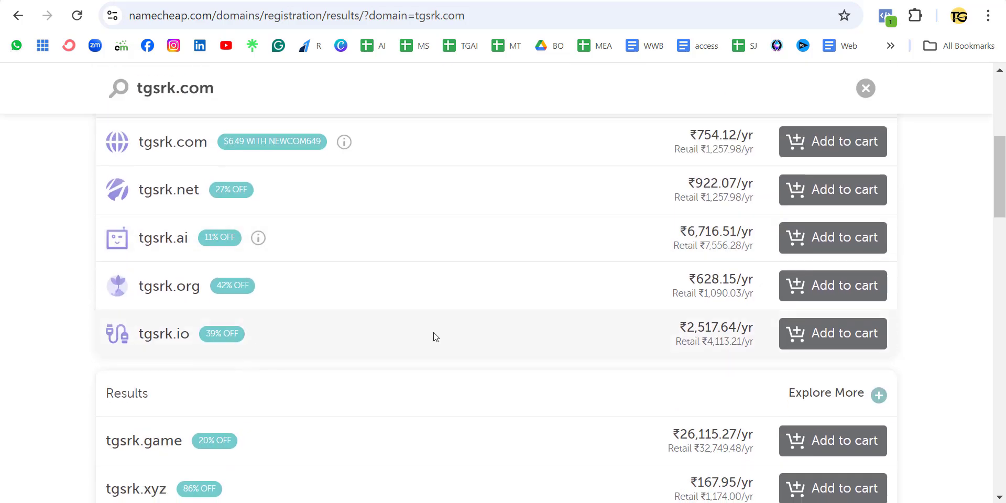
scroll(435, 337, down, 3)
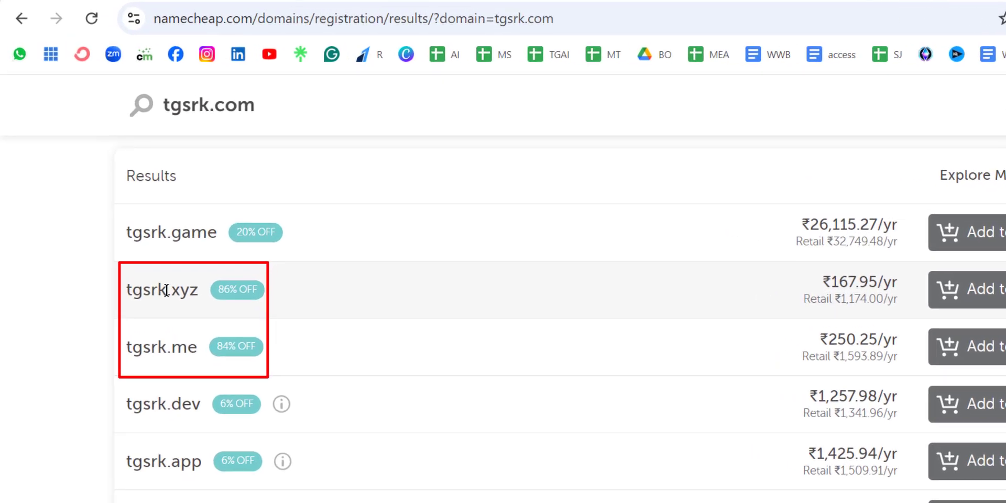
double_click(188, 321)
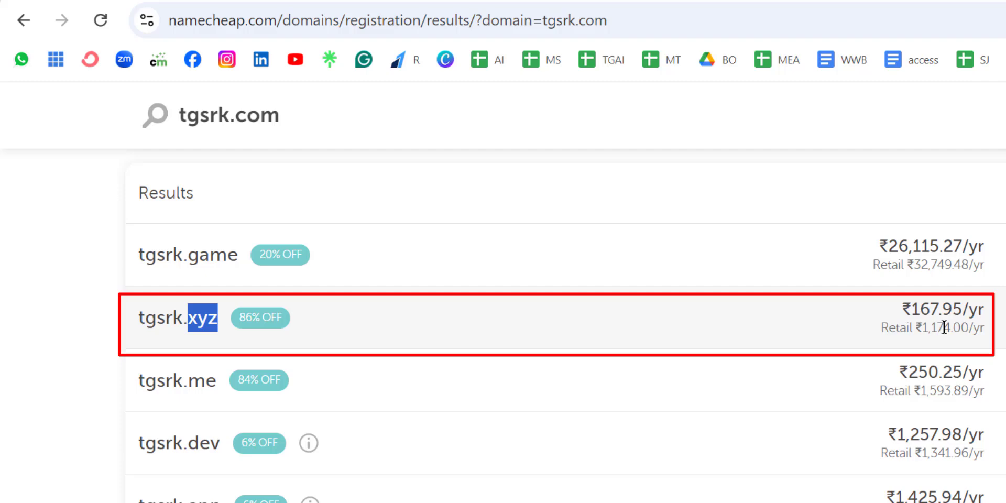
scroll(210, 409, up, 4)
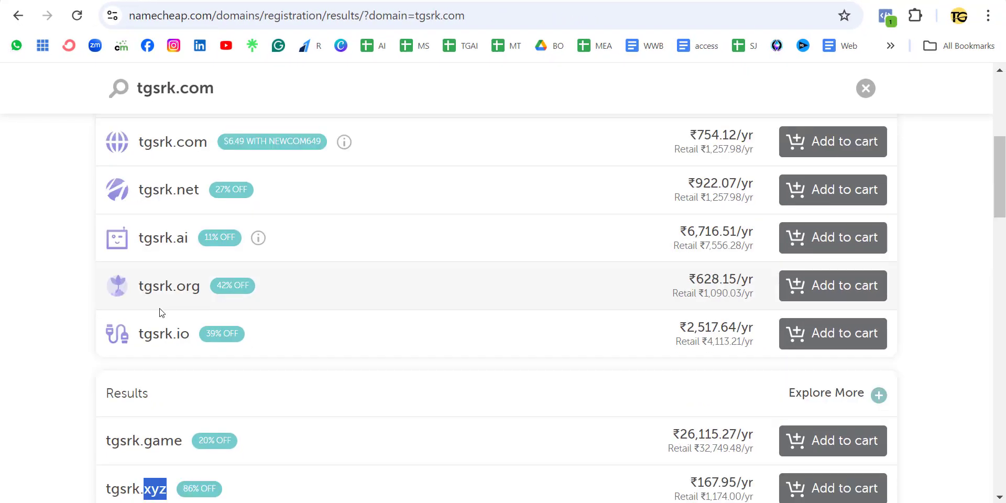
scroll(210, 408, down, 4)
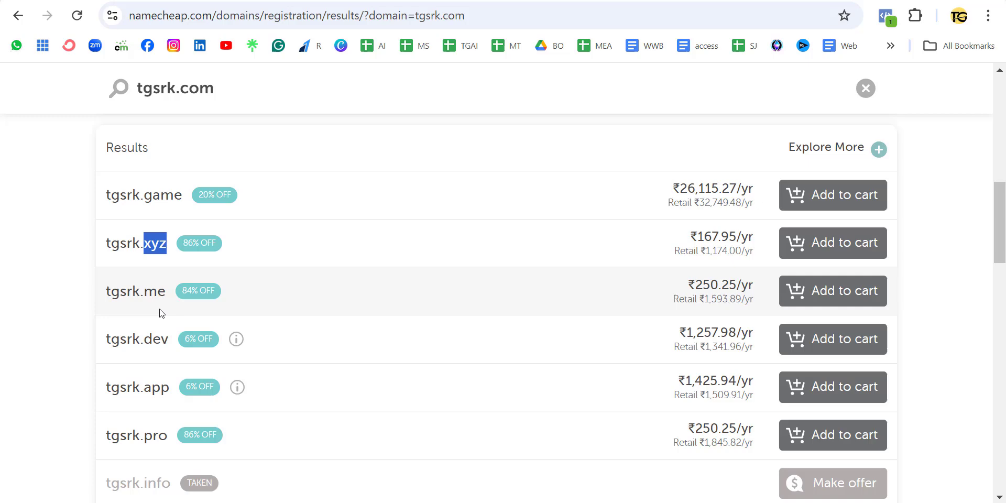
click(842, 250)
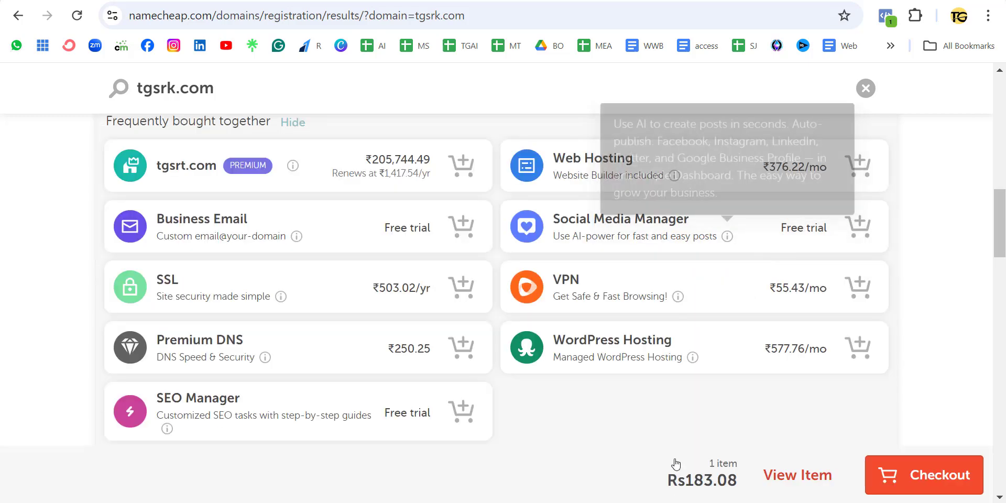
Review the add-ons frequently bought together and proceed to checkout with only tgsrk.xyz.
scroll(688, 464, down, 1)
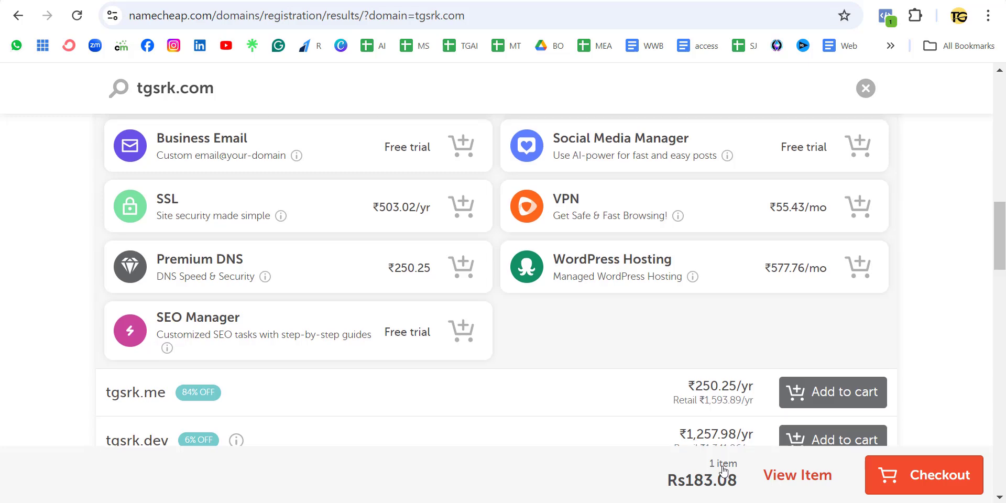
scroll(360, 247, up, 3)
scroll(360, 315, down, 3)
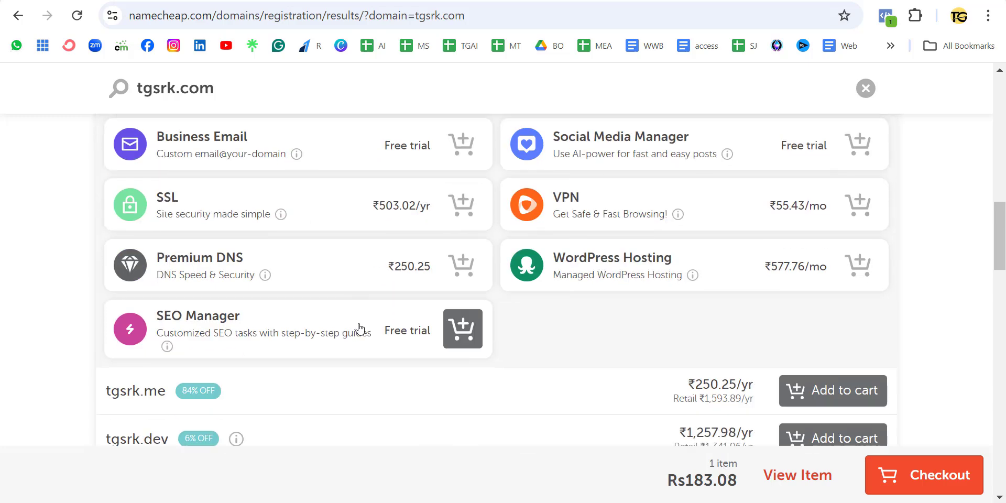
scroll(355, 331, up, 3)
scroll(349, 329, down, 2)
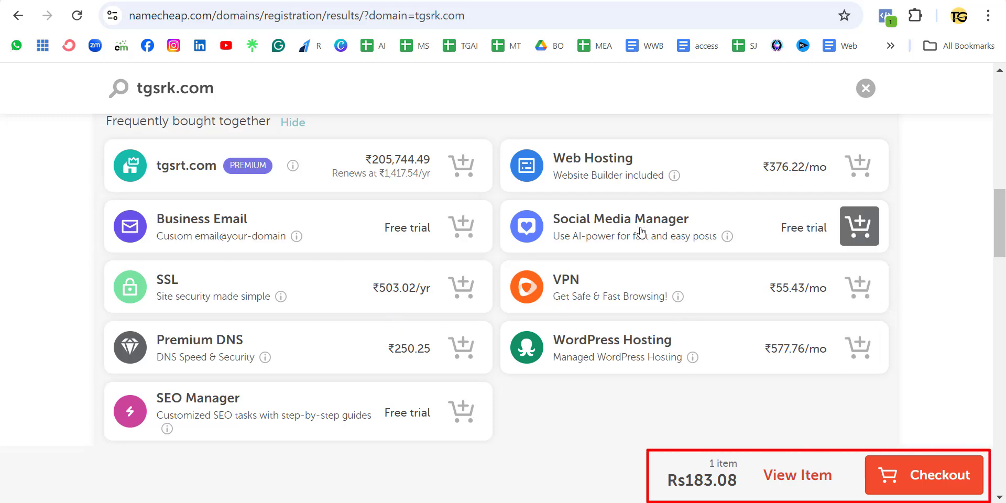
scroll(625, 334, down, 2)
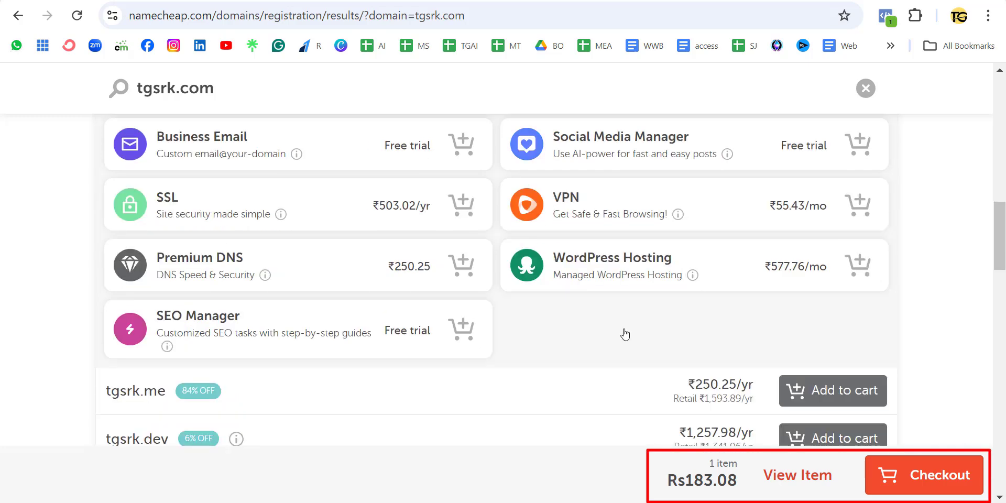
scroll(326, 258, up, 2)
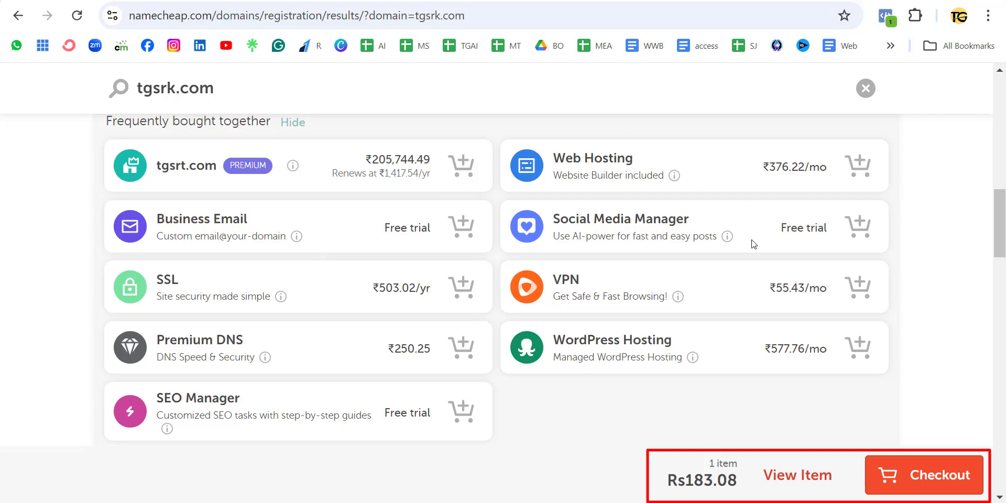
scroll(753, 244, down, 2)
click(931, 489)
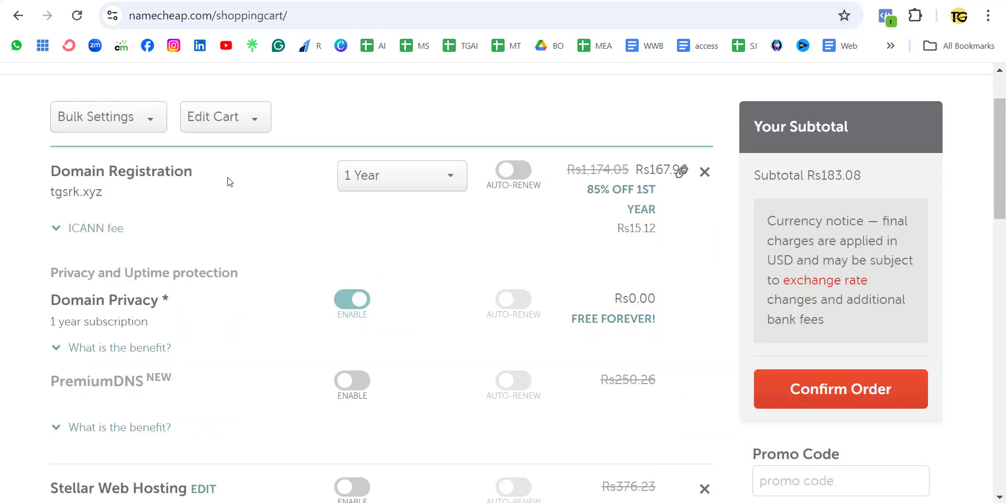
Set the tgsrk.xyz registration period to 10 years and check the subtotal.
click(422, 178)
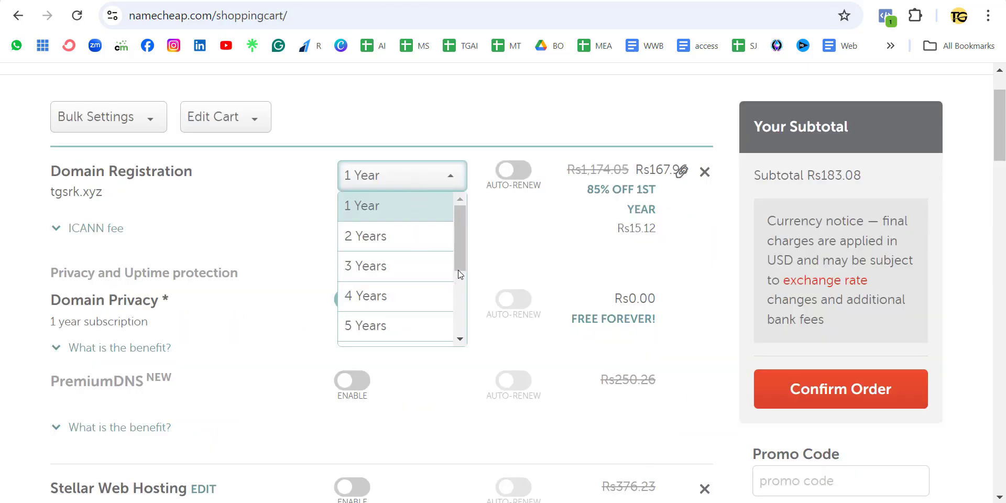
scroll(457, 263, down, 1)
scroll(457, 266, down, 3)
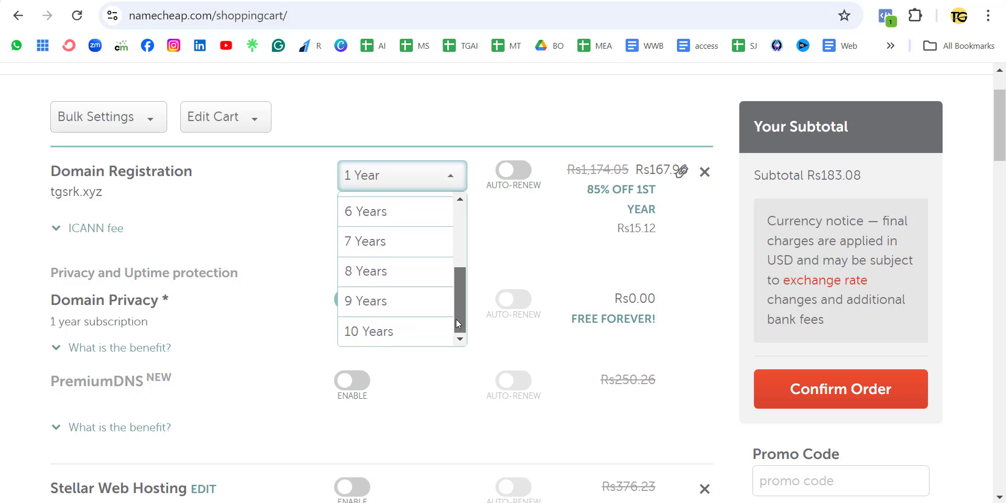
click(382, 341)
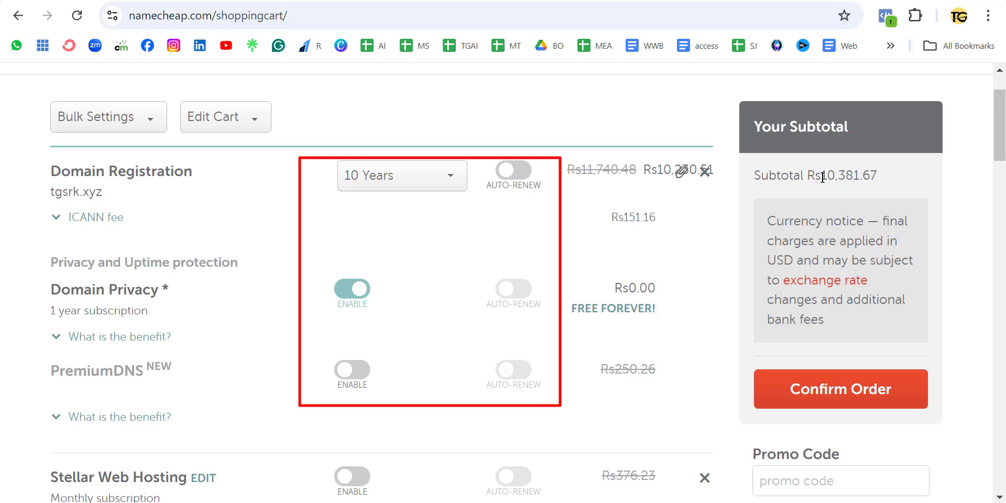
drag(822, 177, 885, 176)
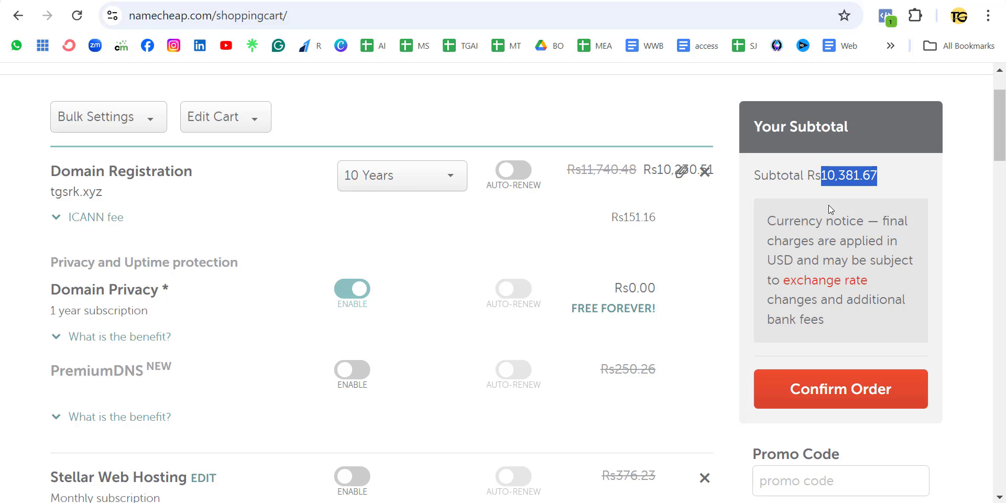
Set the registration period of tgsrk.xyz back to 1 year.
click(402, 176)
scroll(397, 218, up, 3)
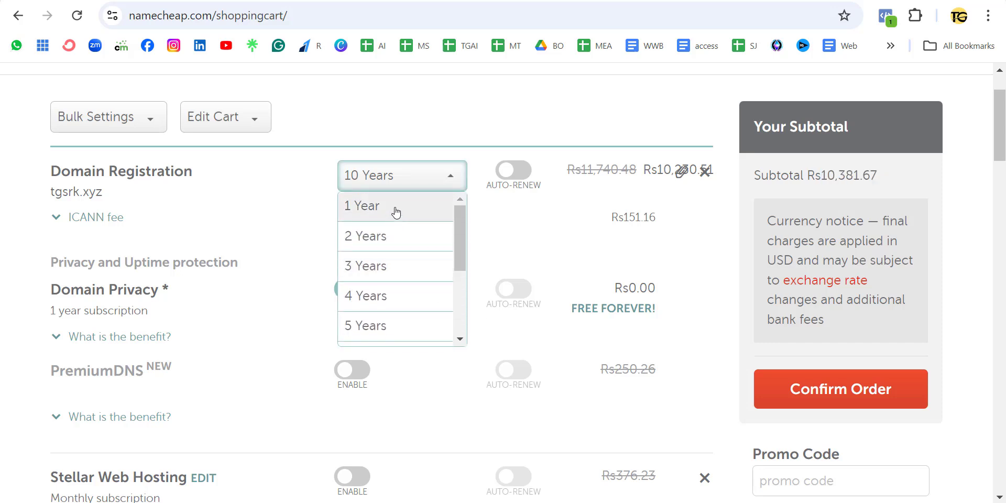
click(396, 209)
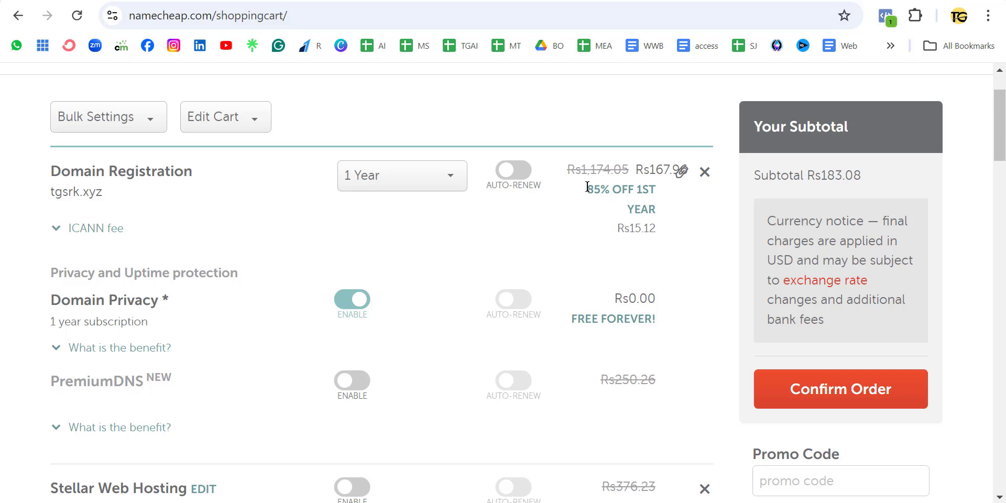
Examine the first-year discount shown for the tgsrk.xyz registration.
drag(588, 188, 658, 192)
click(679, 236)
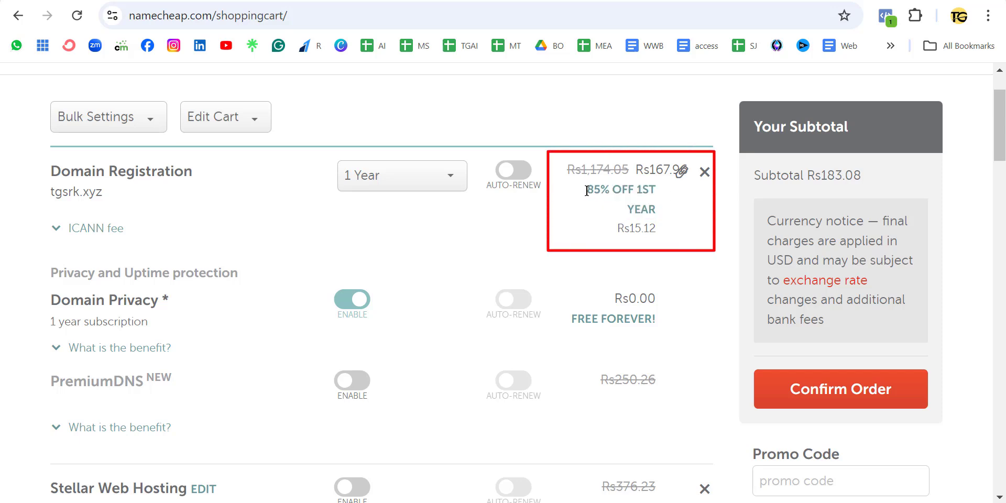
drag(589, 189, 679, 220)
click(674, 246)
Turn auto-renew on for the tgsrk.xyz registration and switch it off again.
scroll(674, 246, down, 2)
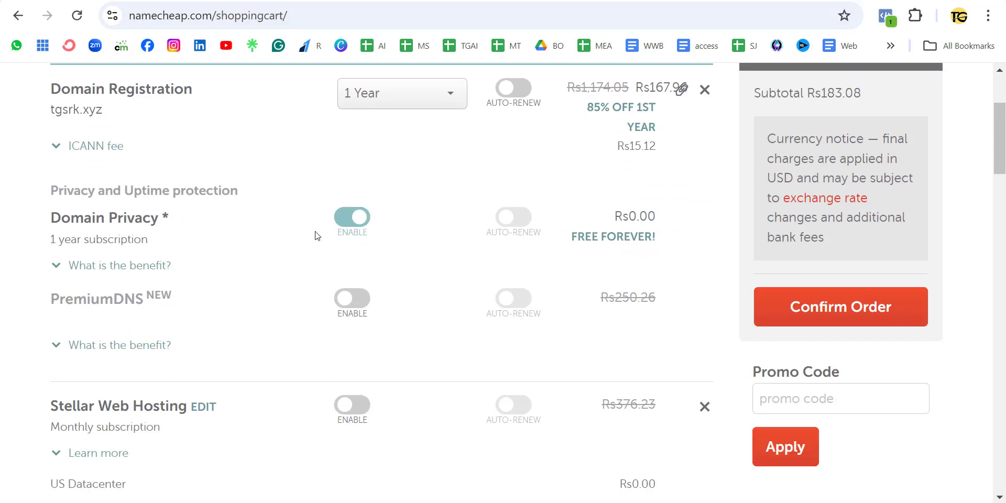
scroll(506, 224, up, 2)
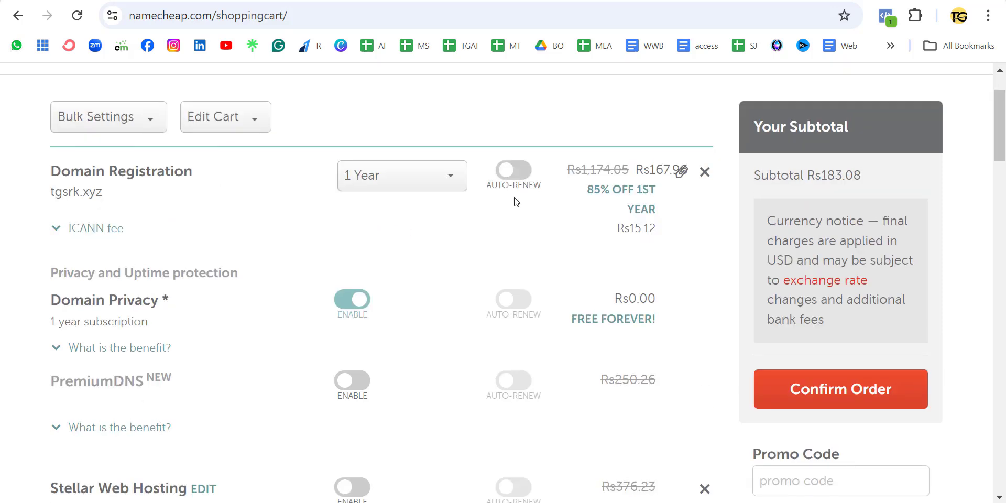
click(525, 177)
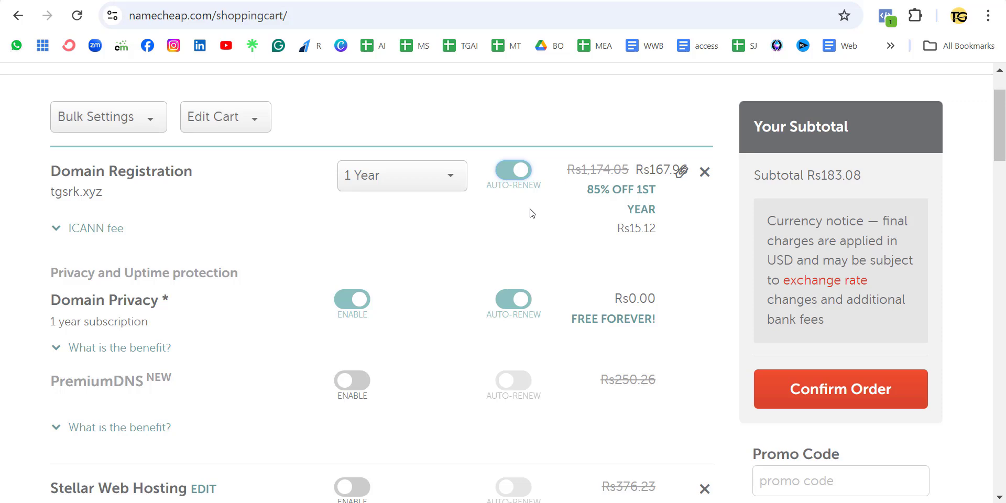
click(501, 175)
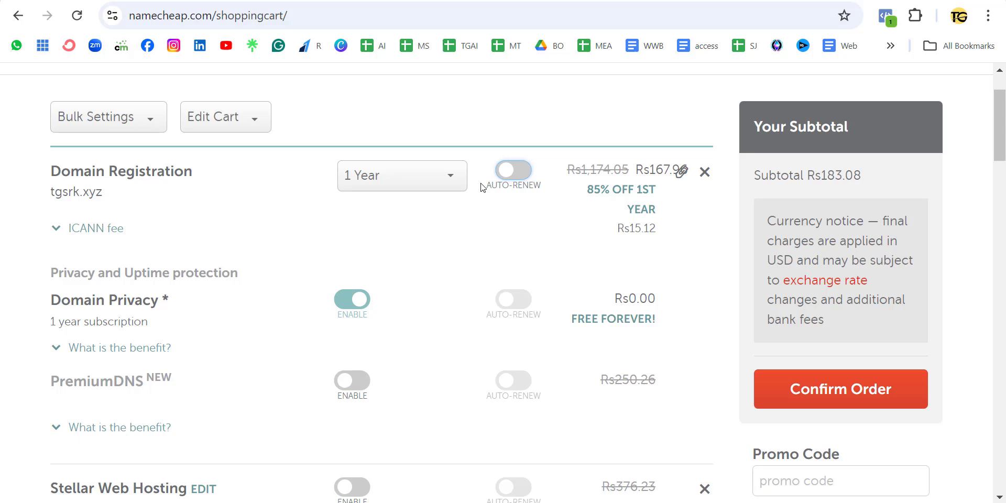
Confirm the cart order without further add-ons and look over the login and account creation forms.
scroll(482, 187, down, 4)
scroll(458, 249, down, 12)
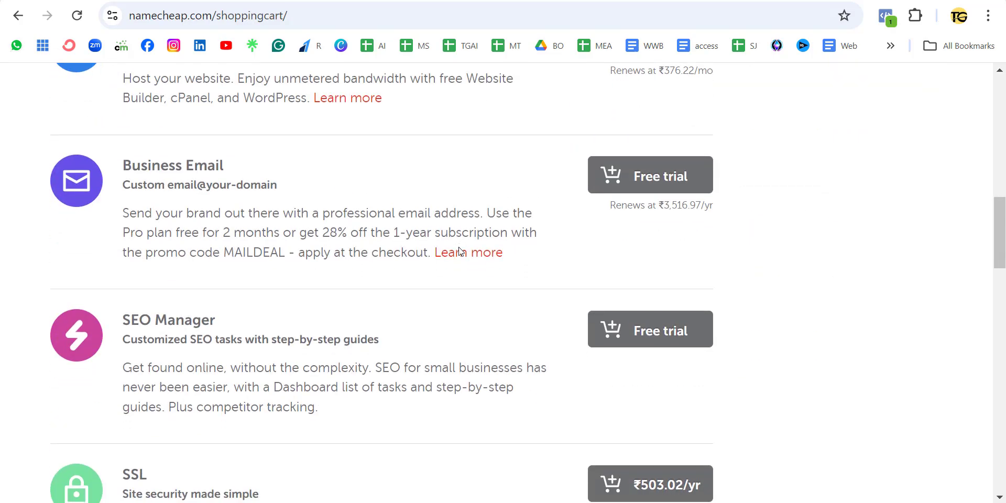
scroll(458, 247, down, 10)
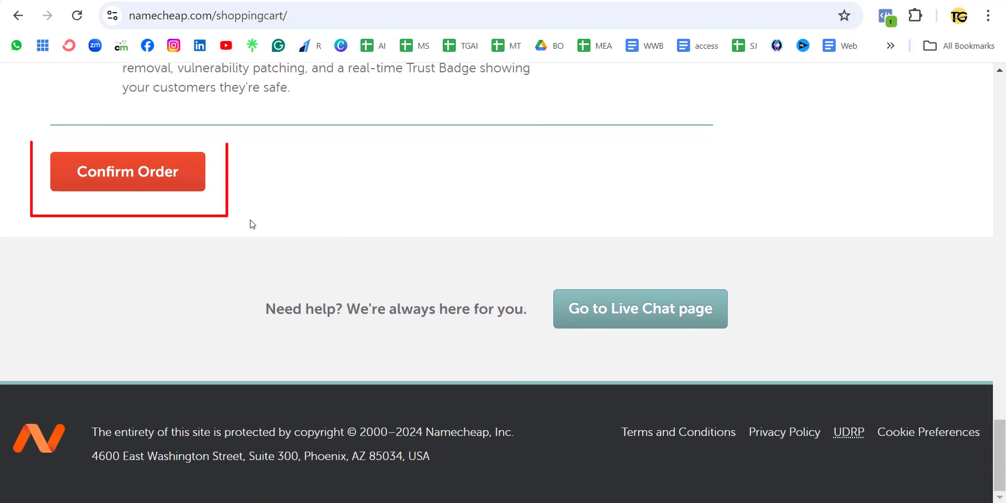
click(164, 189)
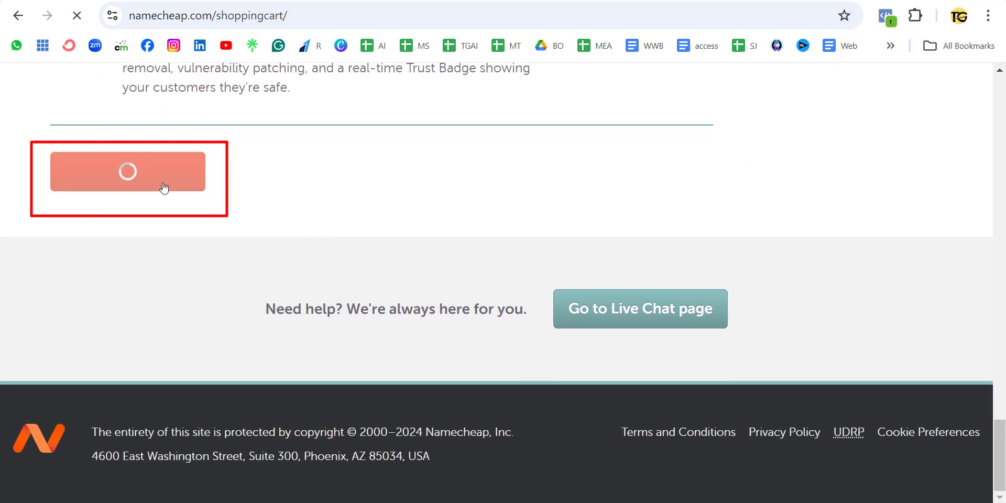
scroll(471, 263, down, 4)
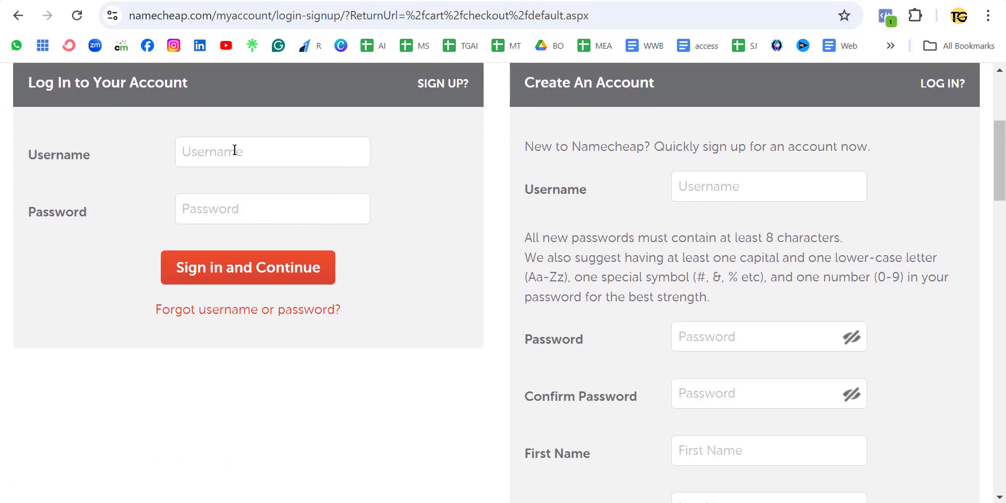
scroll(384, 180, up, 5)
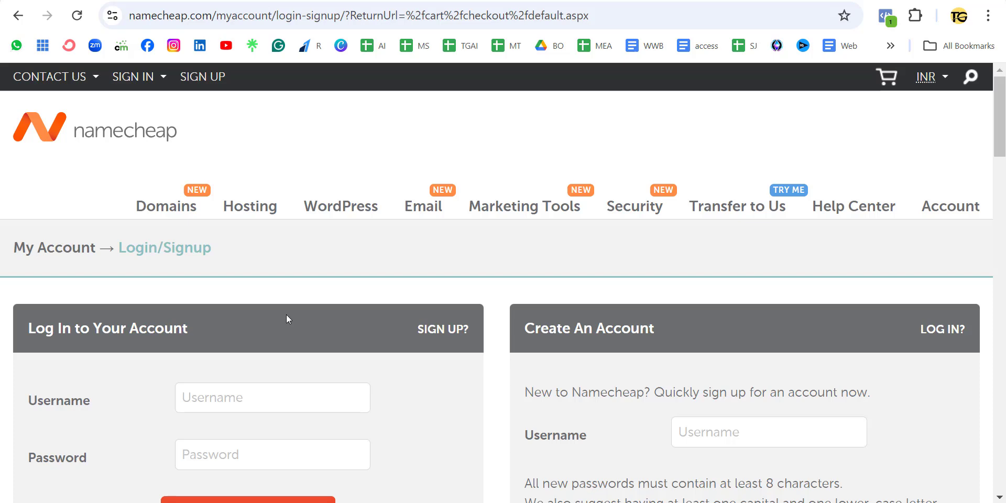
Sign in to the existing account by filling in the saved username and account password.
scroll(287, 315, down, 2)
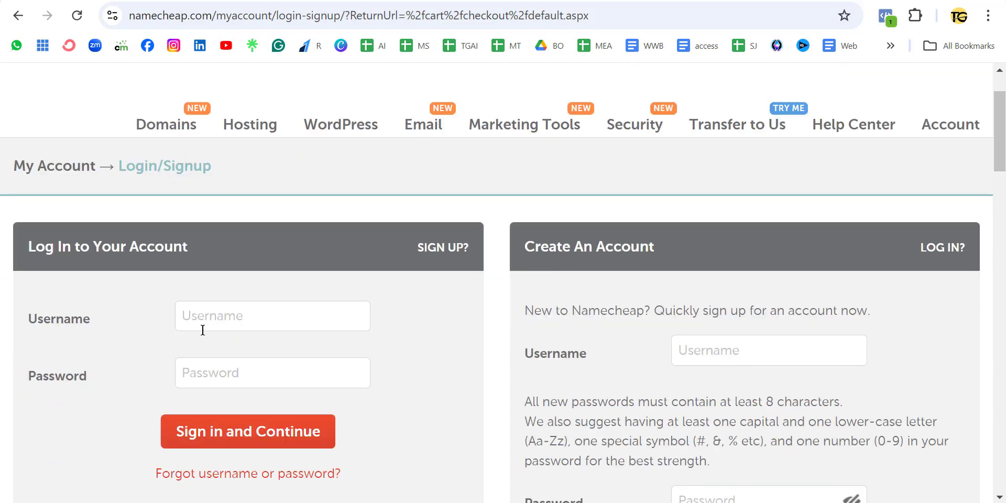
scroll(638, 396, down, 2)
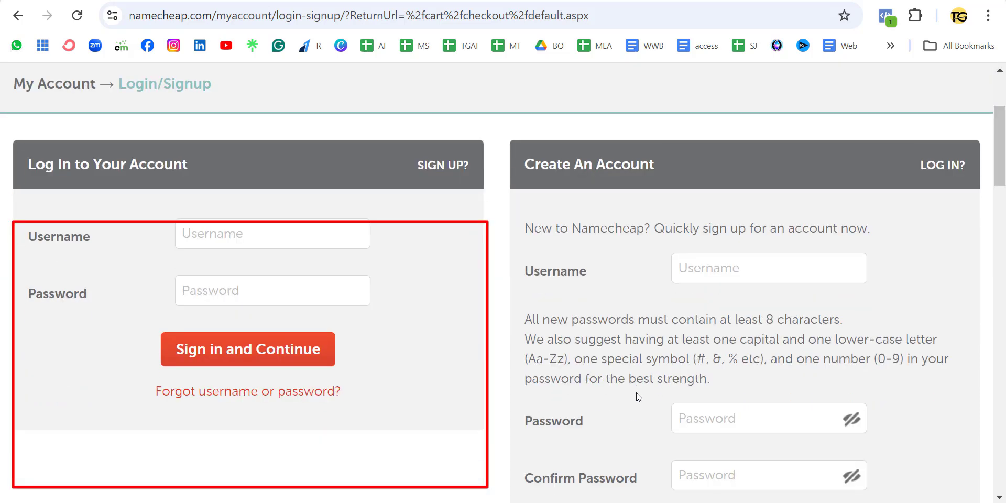
scroll(658, 319, down, 4)
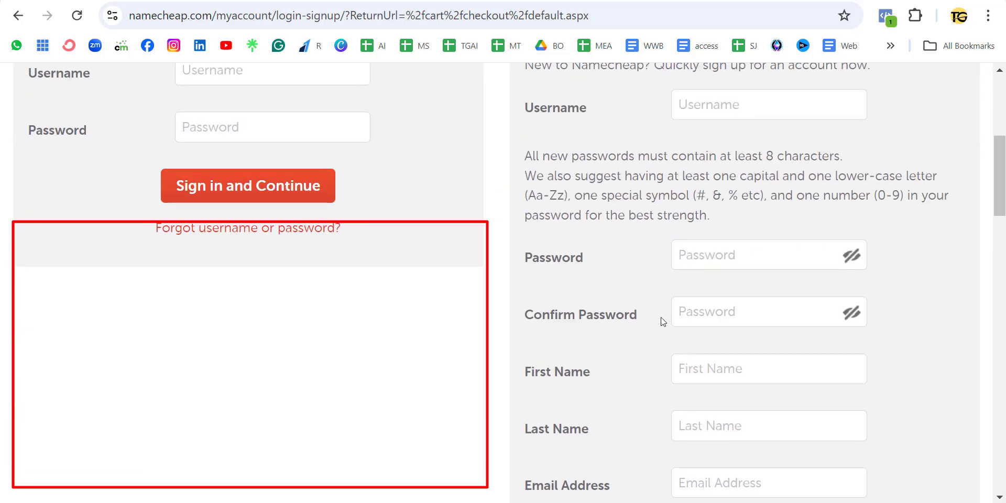
scroll(662, 319, up, 4)
scroll(741, 256, down, 7)
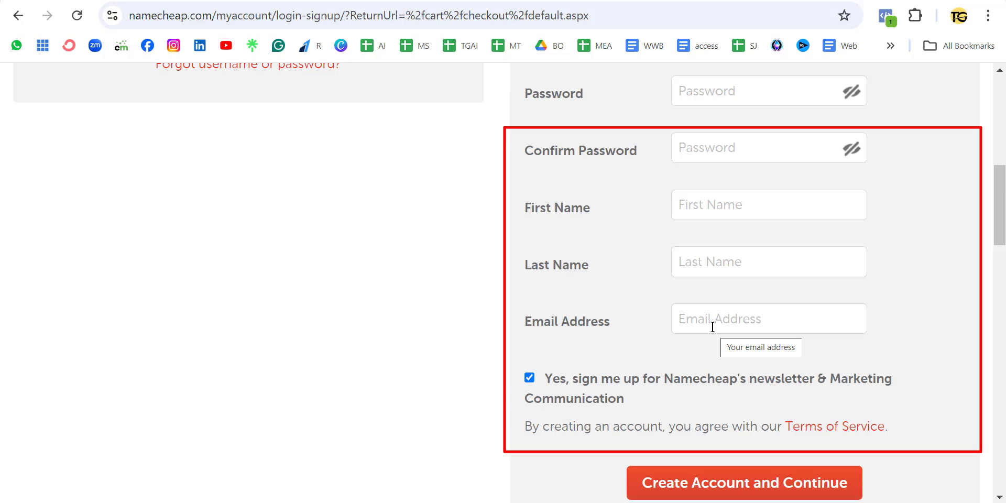
scroll(128, 231, up, 7)
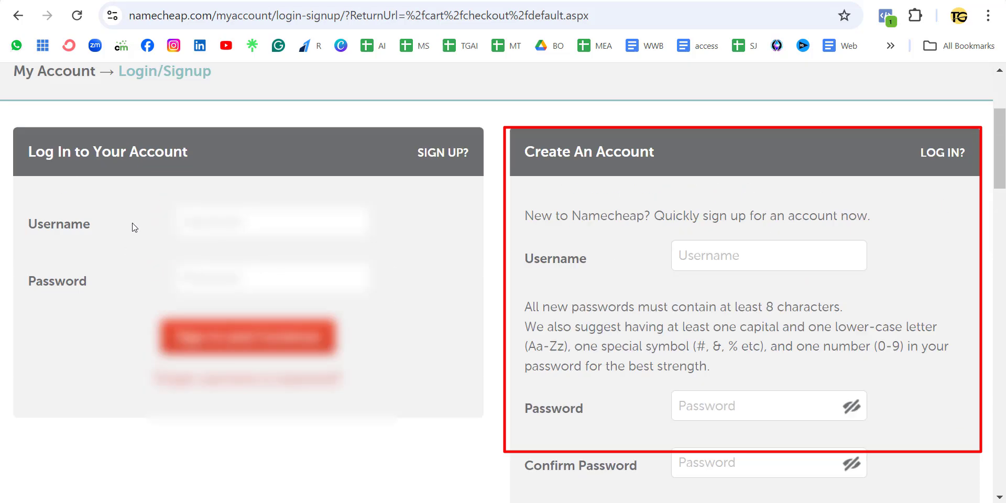
click(213, 230)
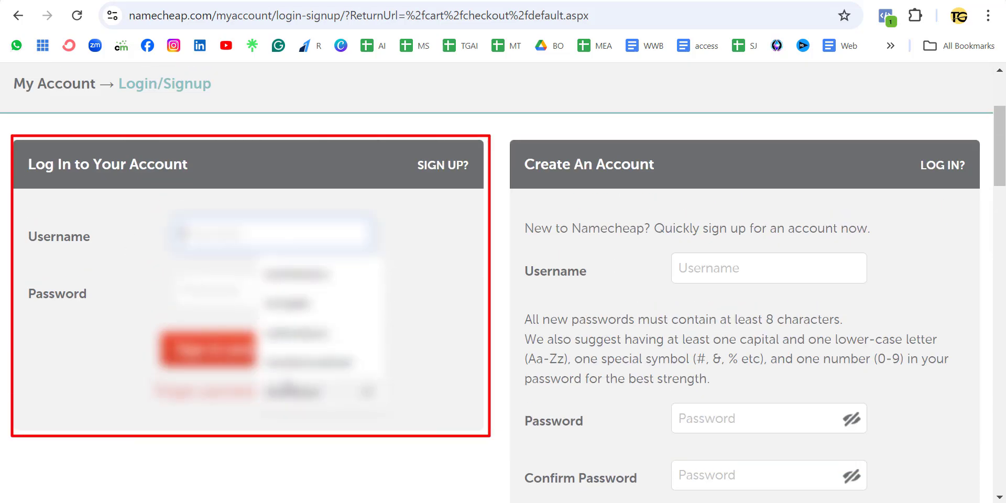
click(212, 293)
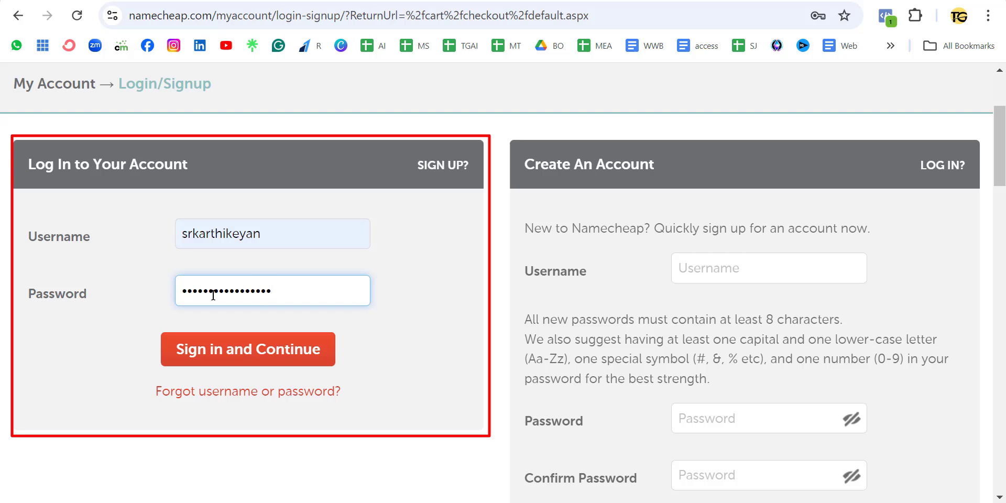
click(246, 349)
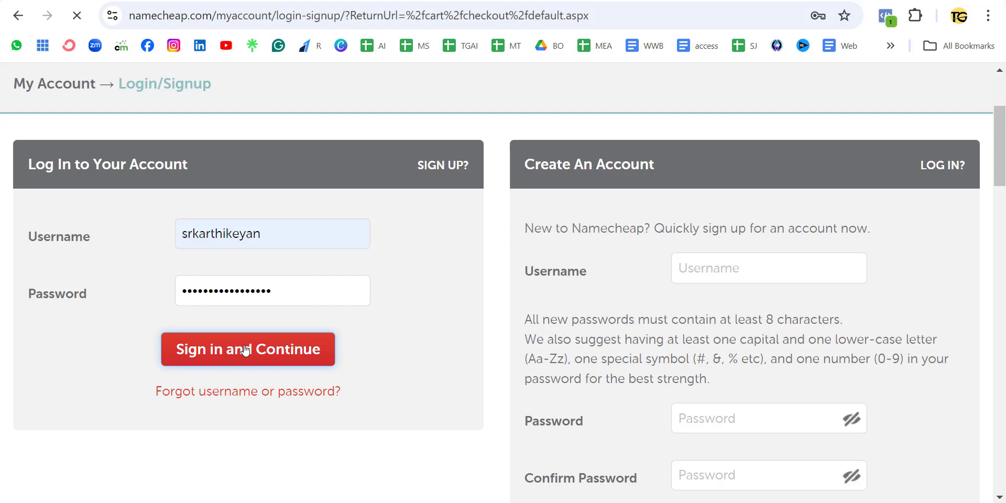
scroll(546, 359, down, 1)
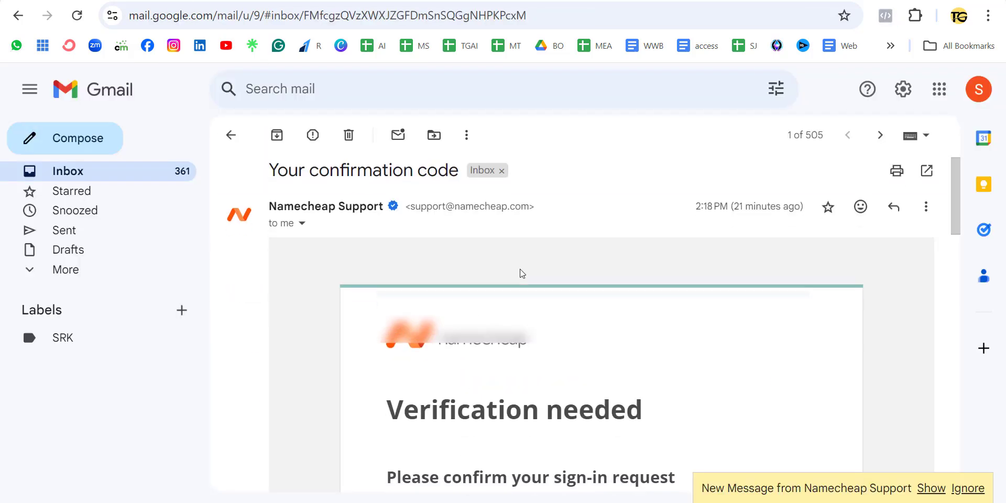
scroll(522, 273, down, 3)
double_click(389, 254)
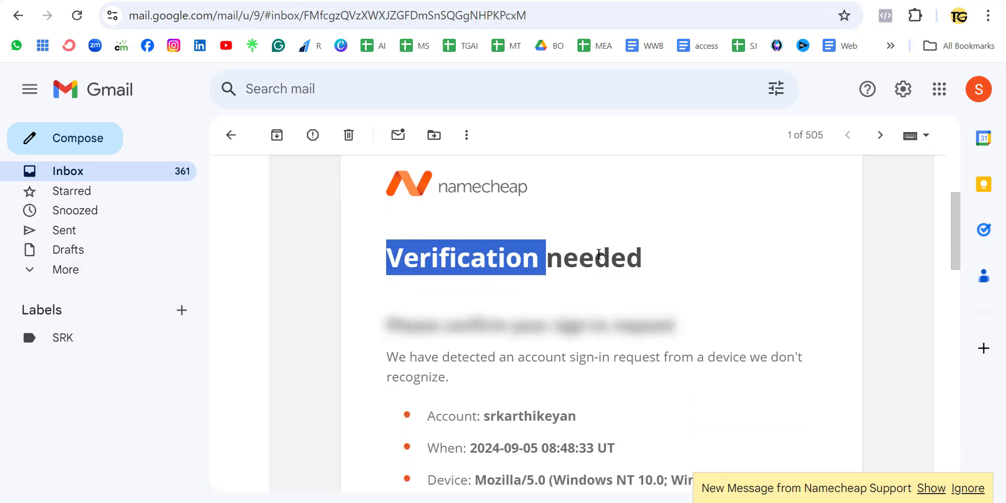
drag(599, 254, 687, 256)
scroll(687, 256, down, 7)
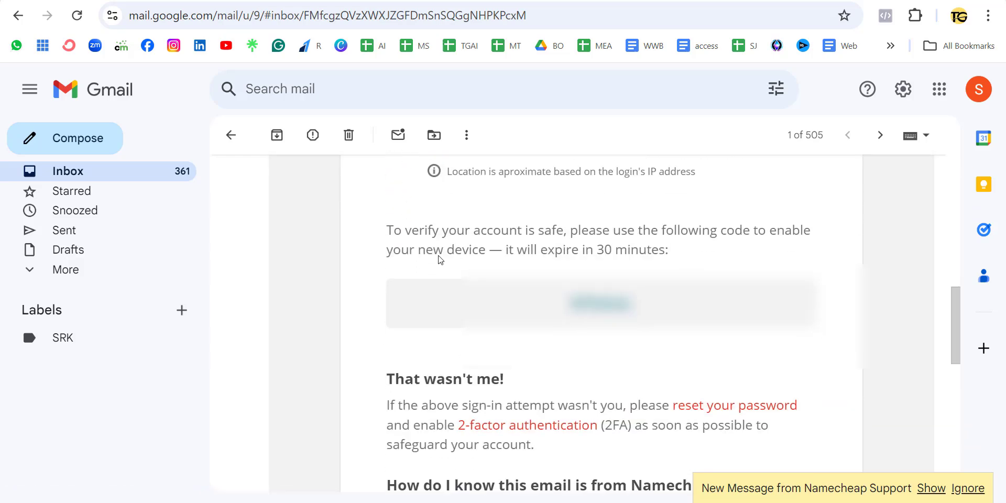
key(alt+Tab)
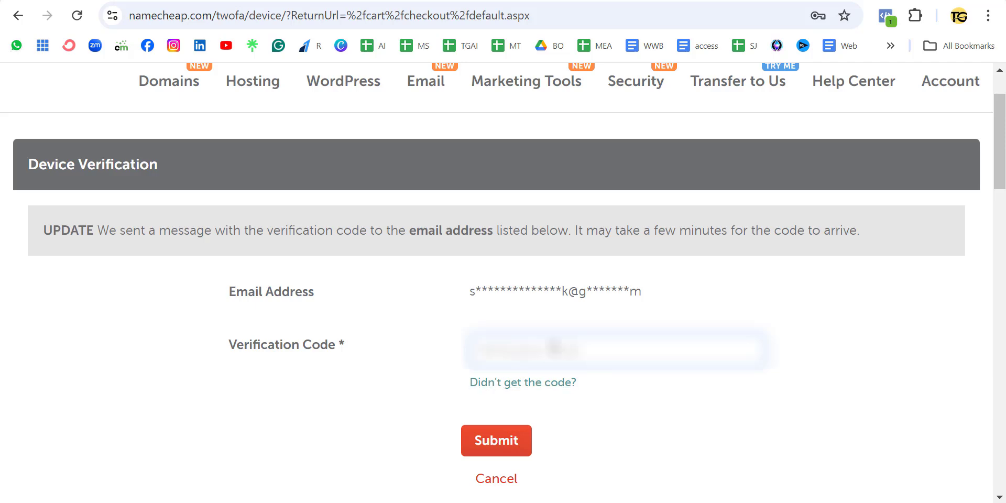
click(501, 449)
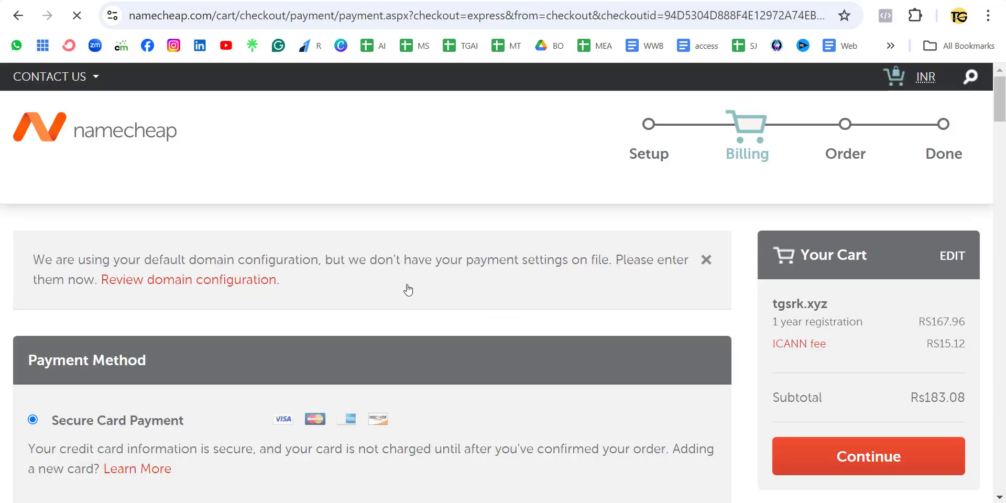
Examine the signed-in account details, the card payment fields and the receipt billing address at checkout.
scroll(402, 278, down, 1)
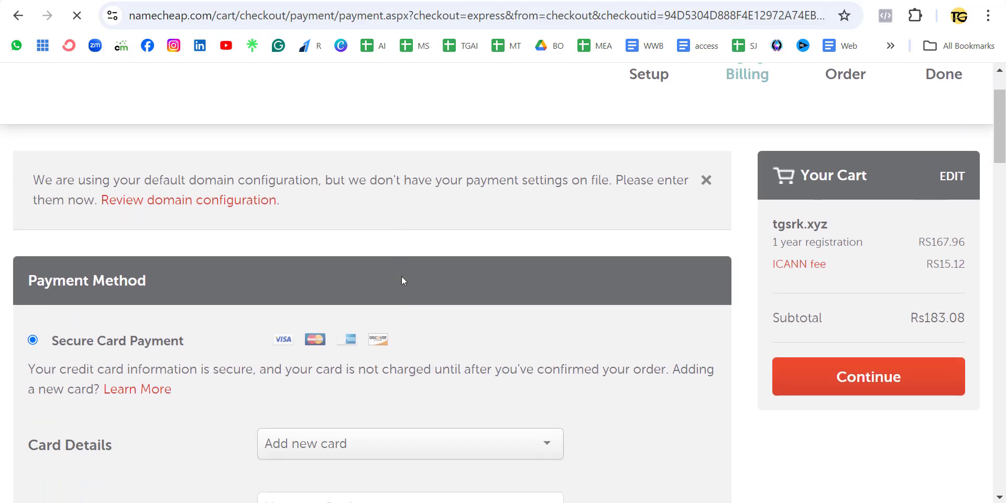
scroll(242, 370, up, 1)
mouse_move(197, 79)
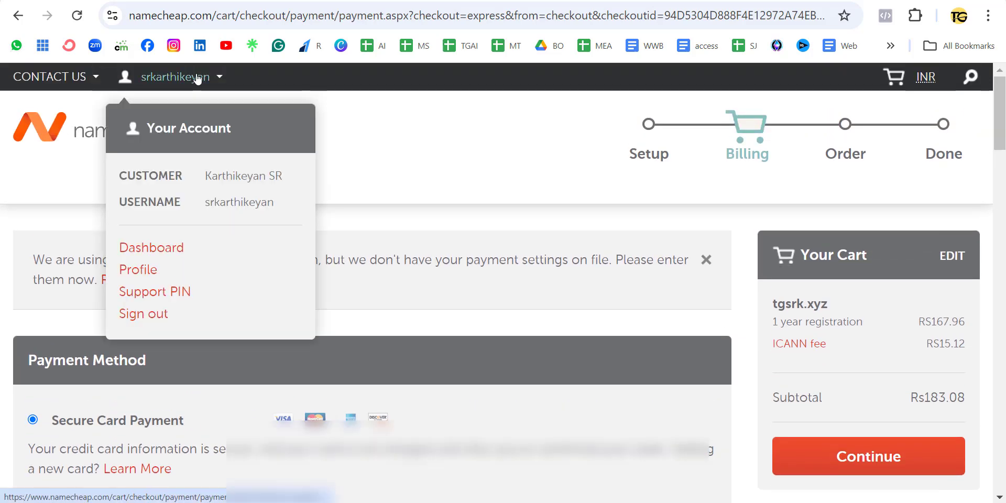
scroll(430, 276, down, 3)
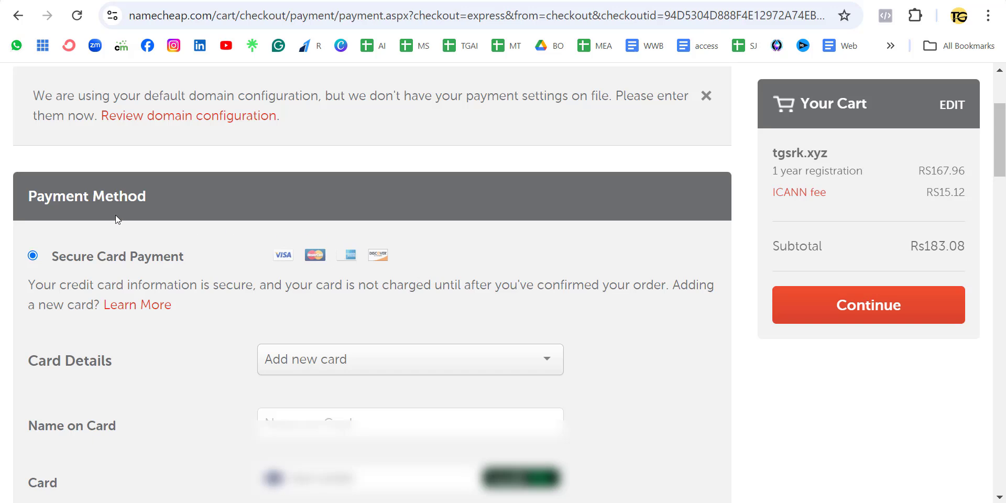
scroll(134, 244, down, 2)
scroll(194, 427, down, 2)
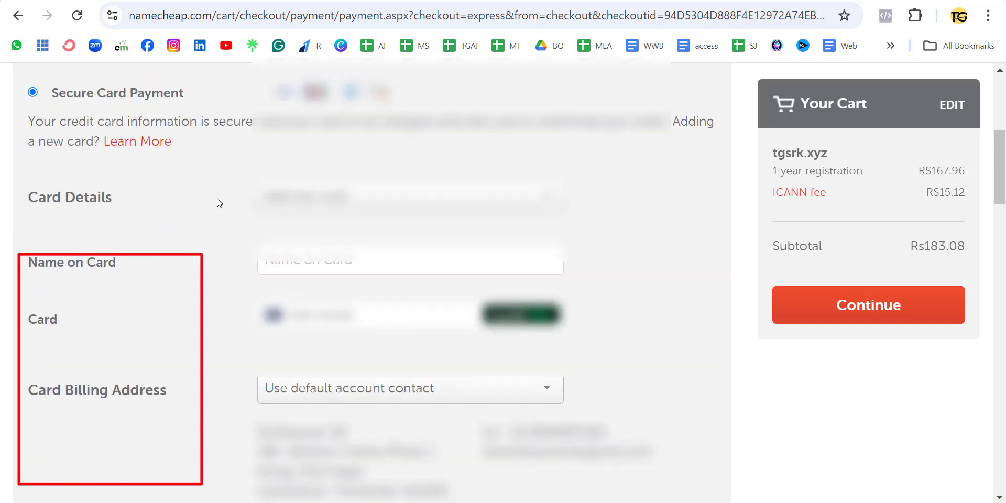
scroll(219, 203, up, 2)
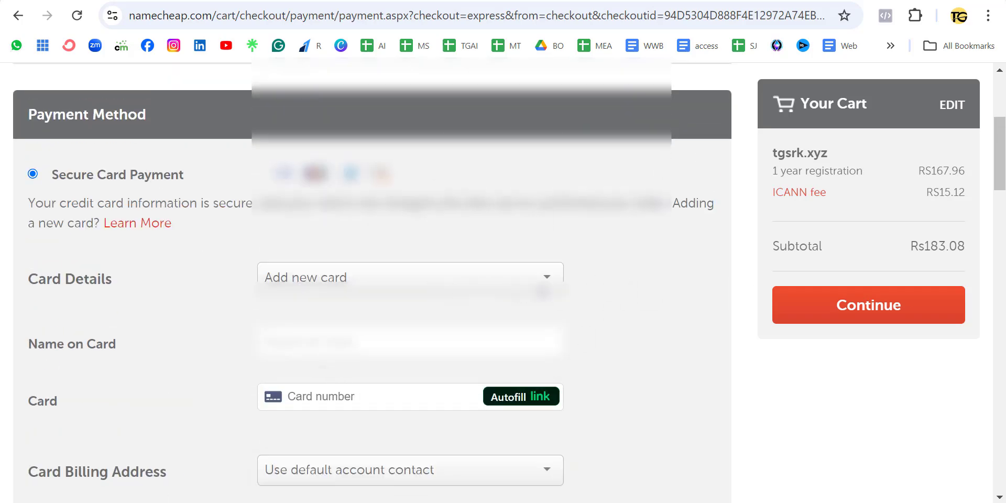
scroll(210, 241, down, 15)
drag(30, 247, 143, 259)
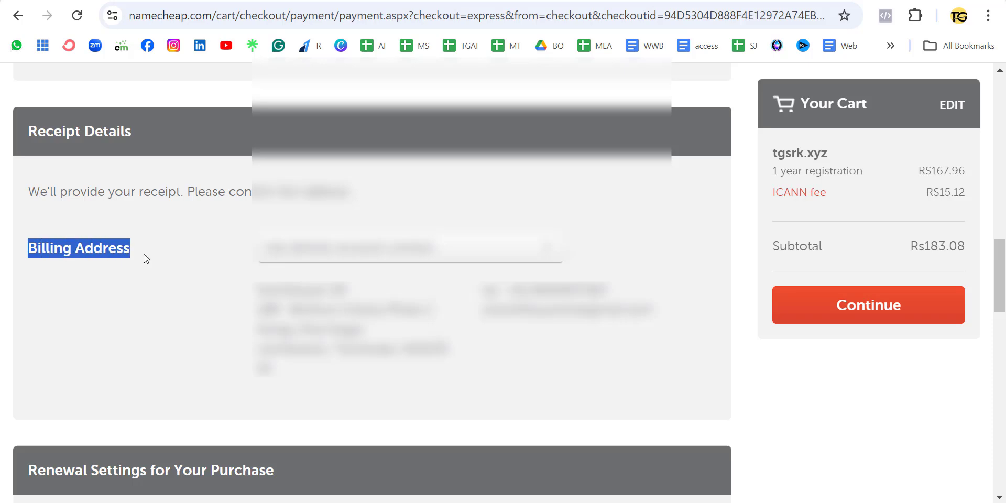
Enable auto-renewal for the tgsrk.xyz domain registration only, after trying the option for all eligible new services.
scroll(152, 263, down, 5)
scroll(155, 260, down, 2)
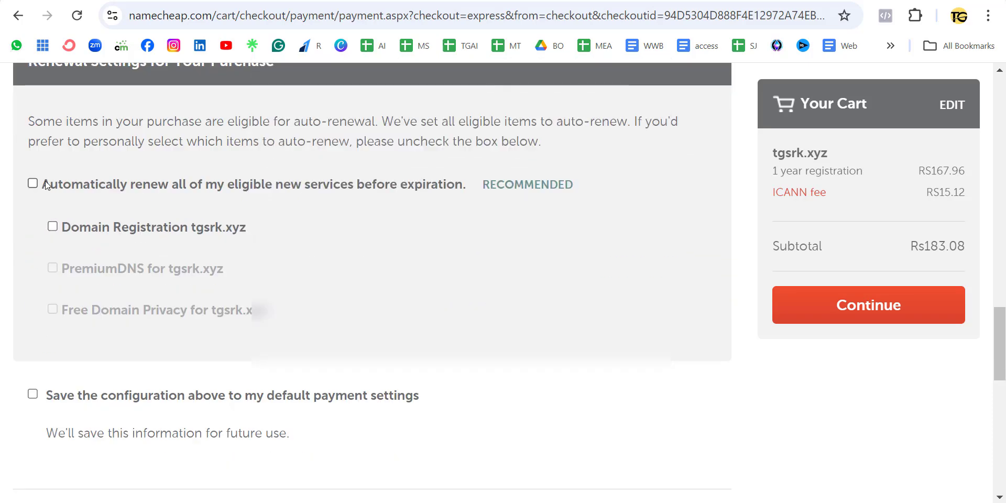
drag(44, 184, 366, 194)
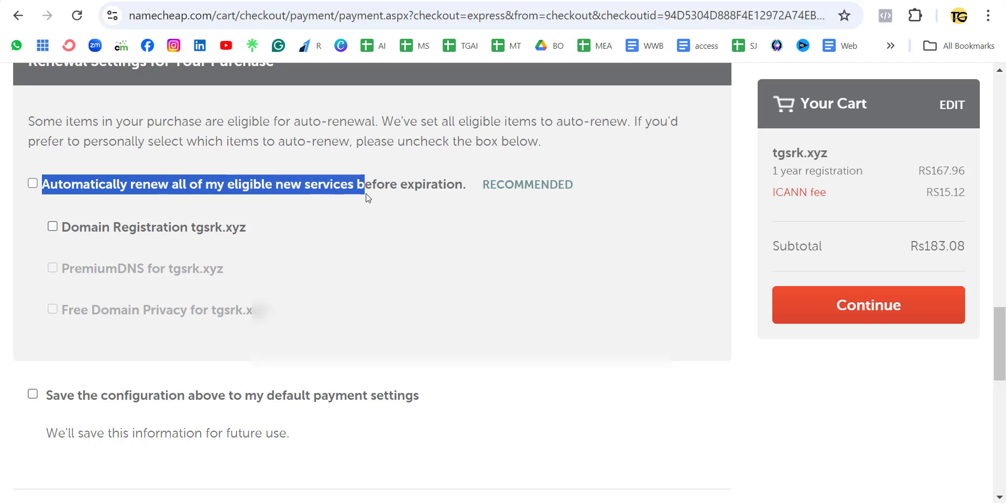
click(32, 184)
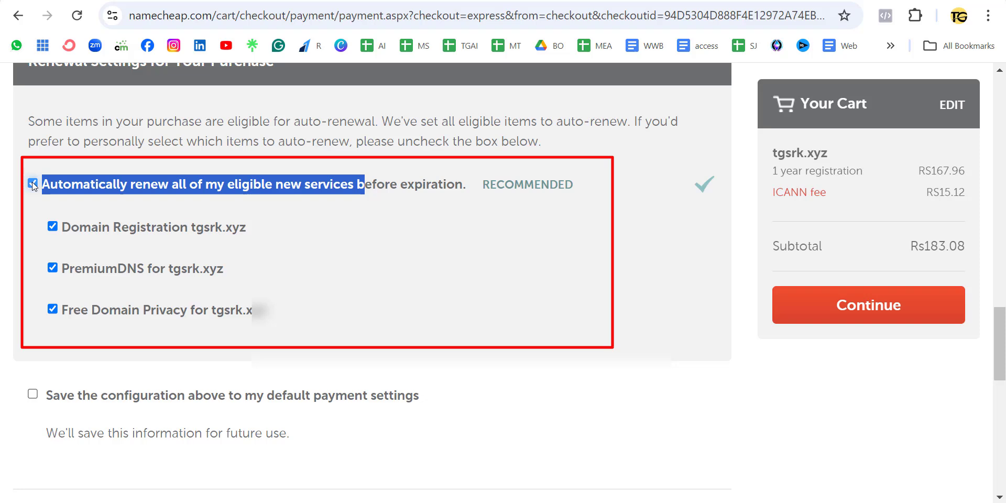
click(33, 182)
click(52, 226)
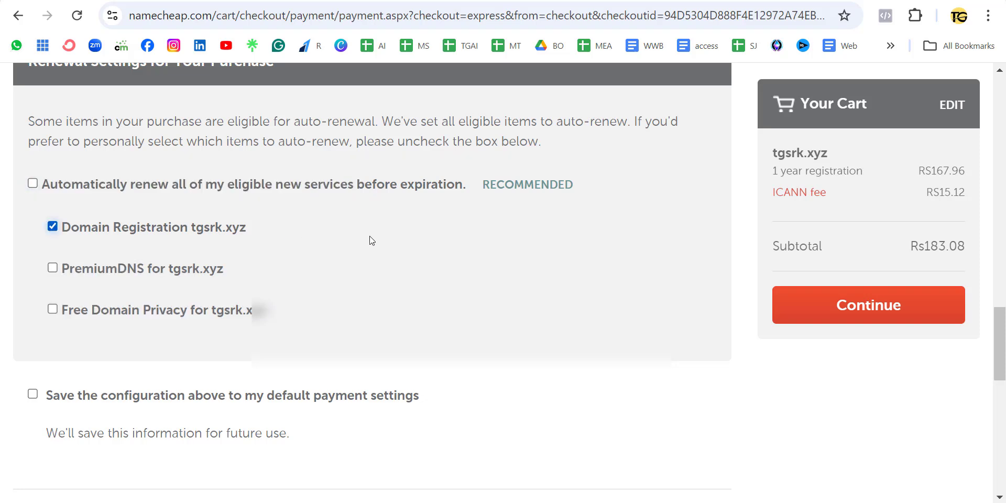
Leave the checkout for the account dashboard and look through the recently active products.
scroll(790, 339, down, 4)
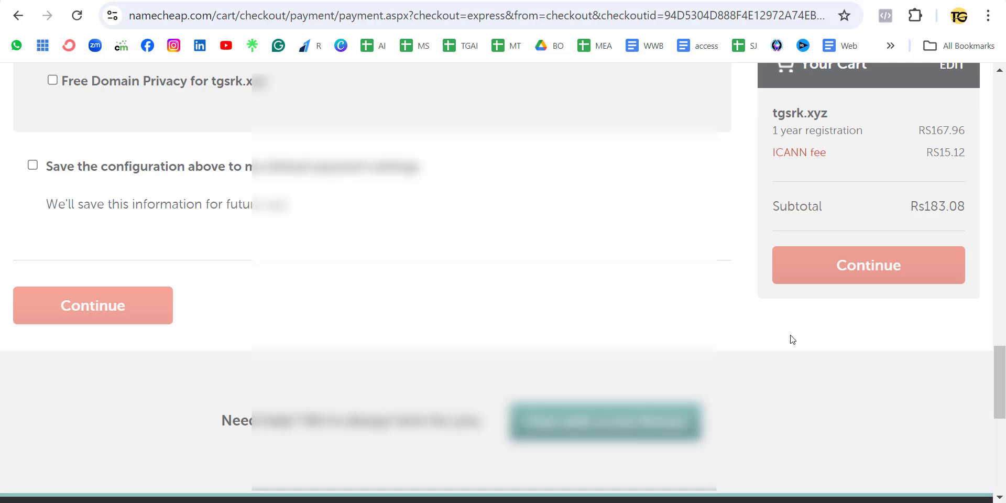
scroll(792, 339, up, 15)
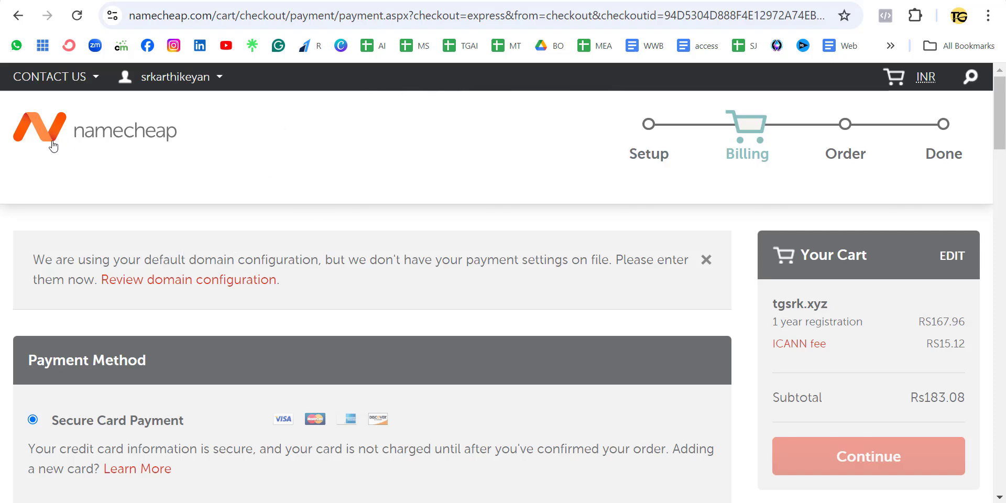
click(112, 134)
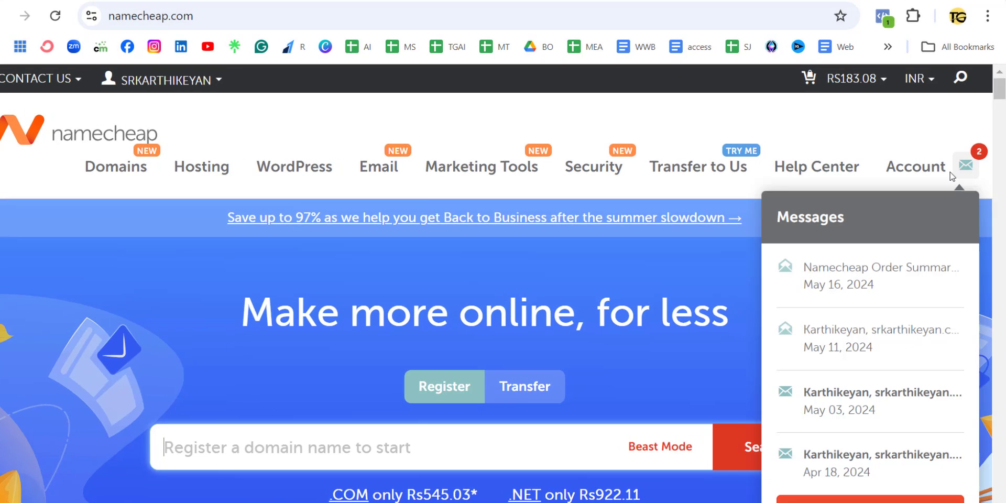
mouse_move(933, 164)
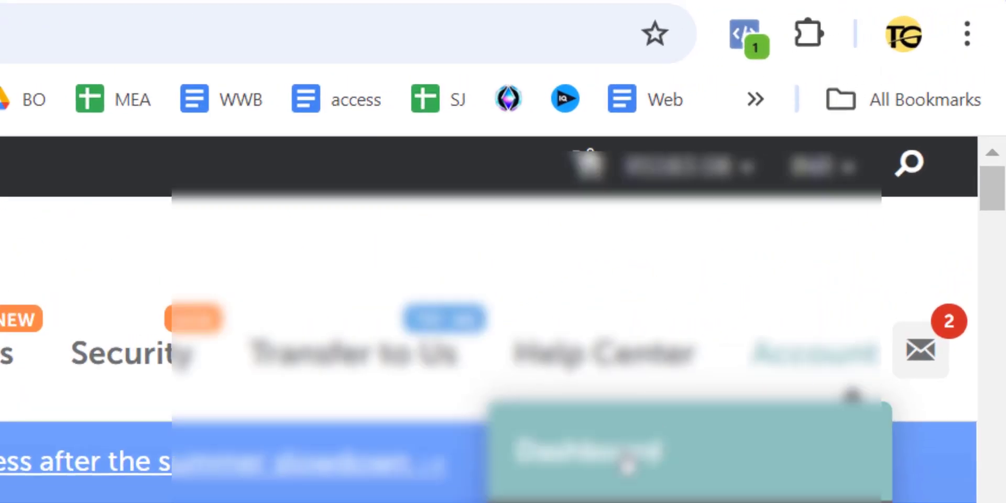
click(626, 460)
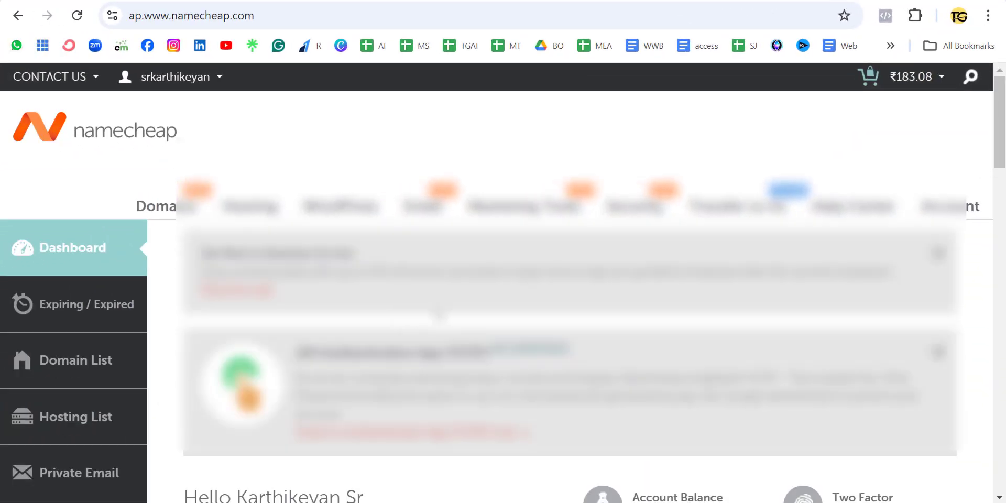
scroll(576, 283, down, 6)
scroll(436, 312, down, 3)
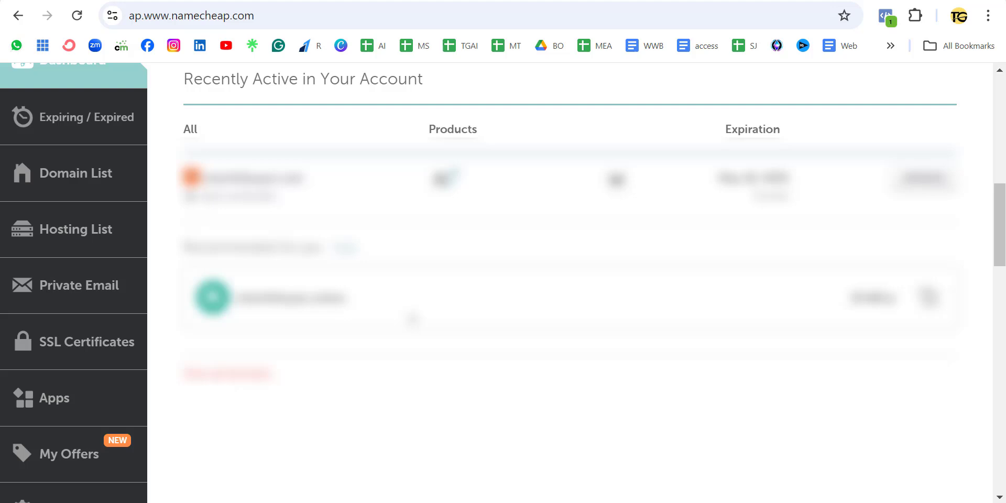
scroll(412, 319, up, 4)
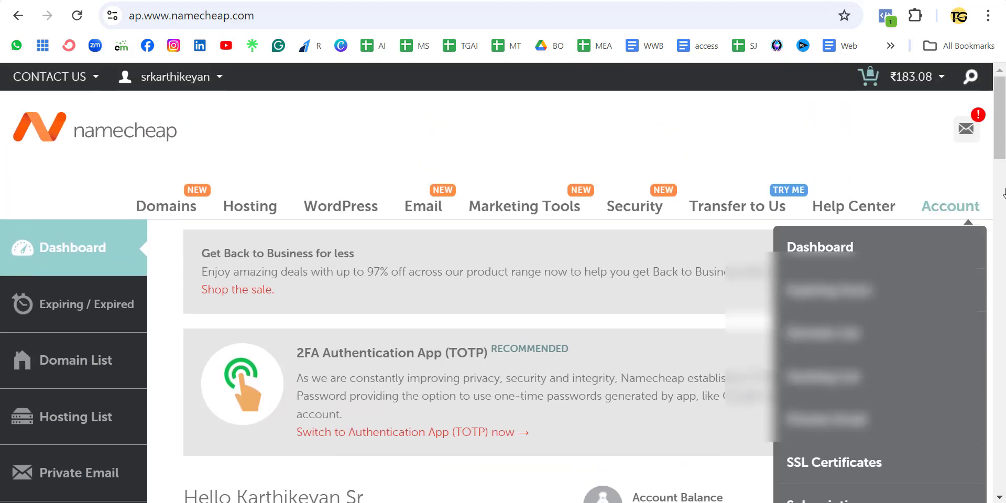
Open the order summary message dated May 16, 2024 from the account messages and read through it.
click(975, 134)
click(975, 134)
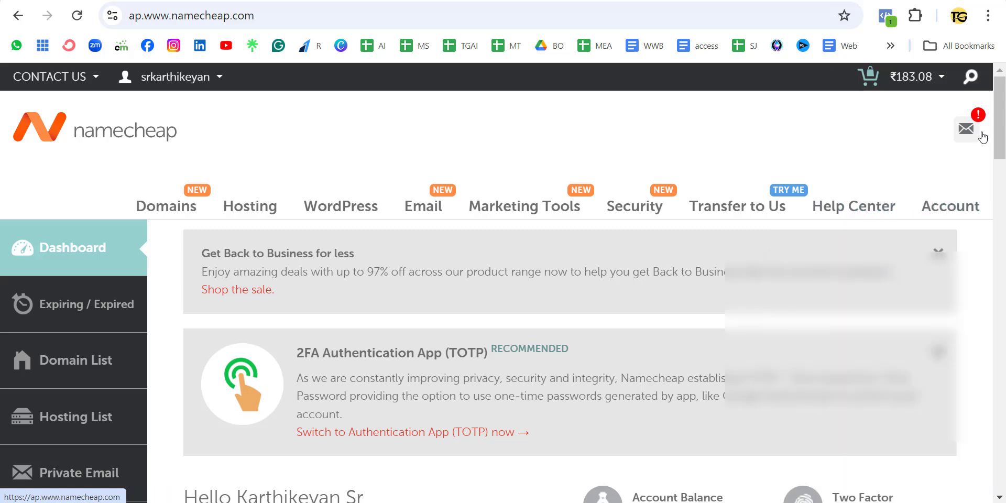
click(972, 134)
click(972, 133)
click(975, 134)
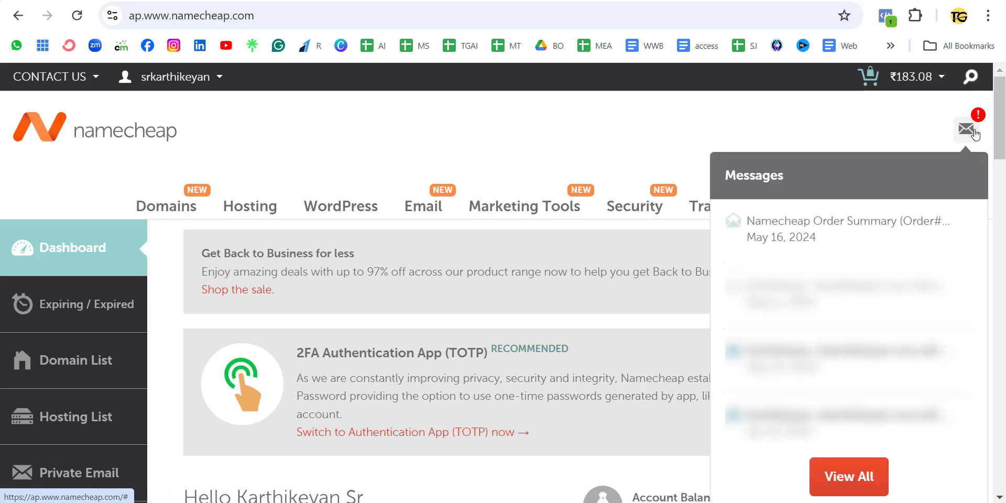
click(864, 229)
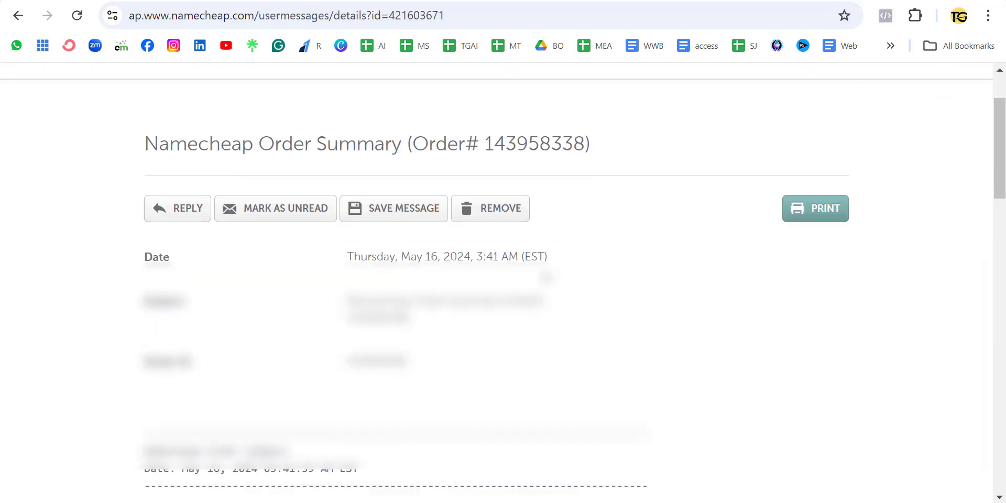
scroll(451, 261, down, 8)
scroll(452, 261, up, 7)
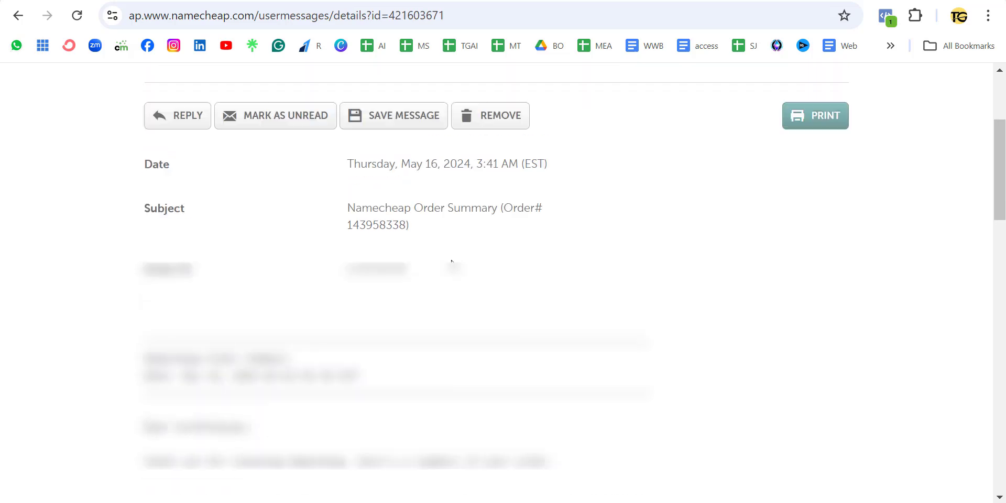
scroll(452, 260, up, 4)
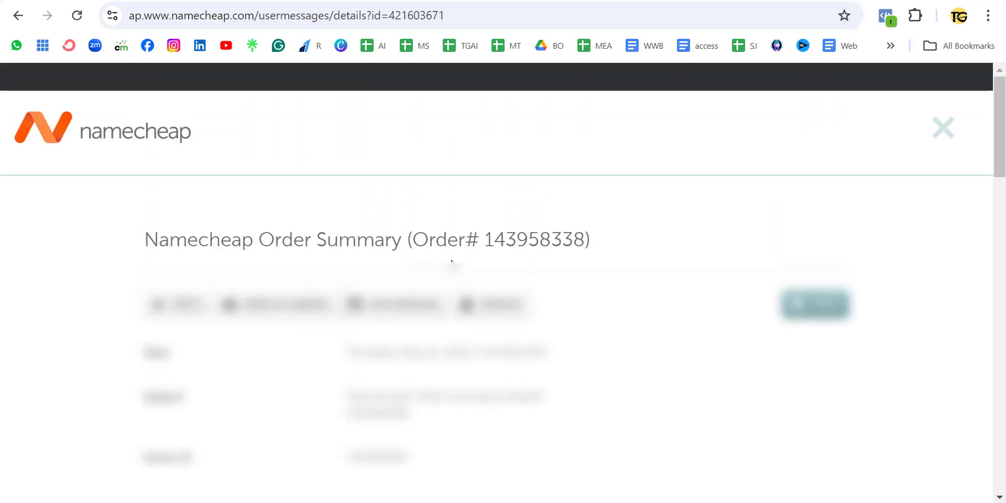
Close the order summary message and look over the account's message inbox.
click(944, 134)
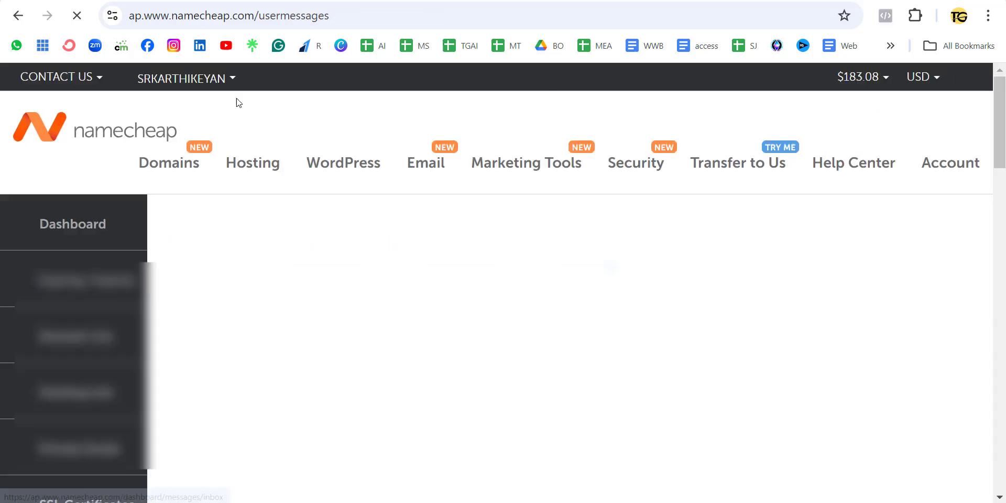
scroll(503, 282, down, 3)
scroll(503, 282, up, 3)
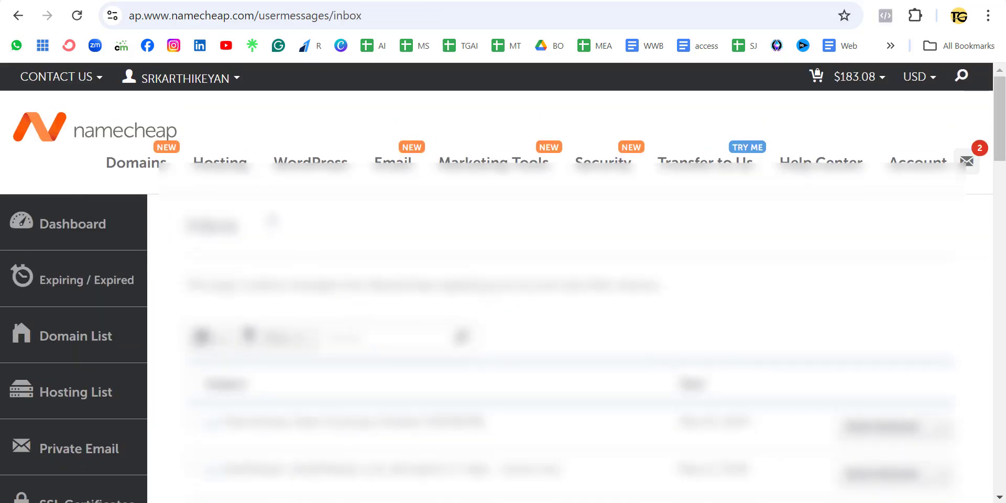
Return to the account dashboard and examine the products and expiration details of the recently active domain.
click(837, 209)
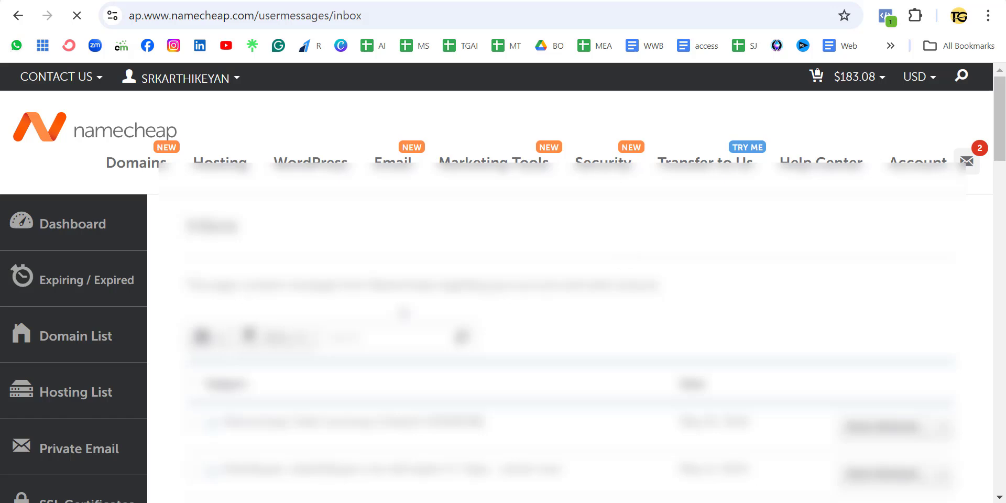
scroll(577, 283, down, 3)
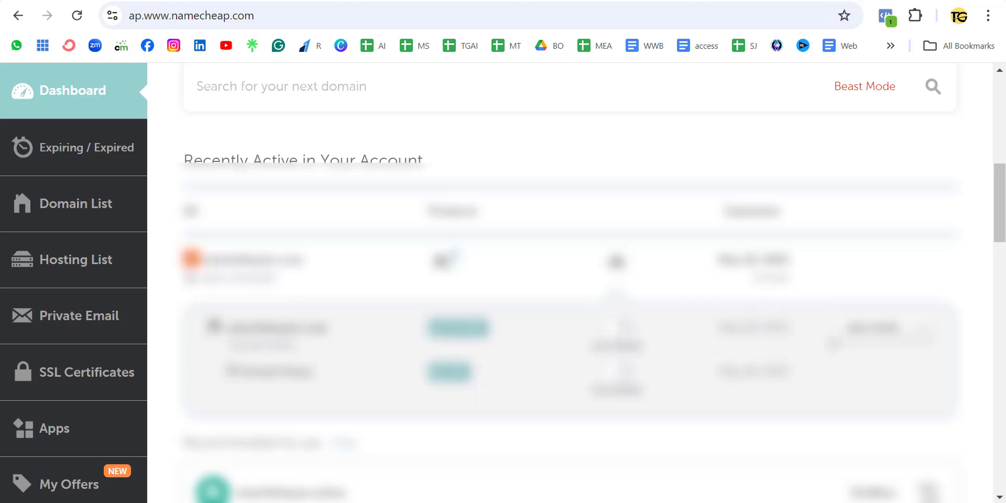
scroll(645, 333, down, 2)
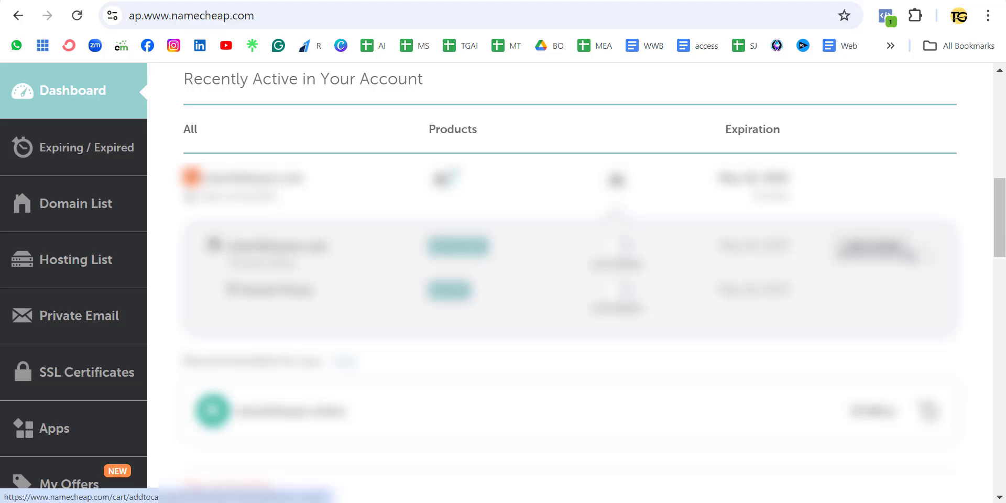
click(875, 248)
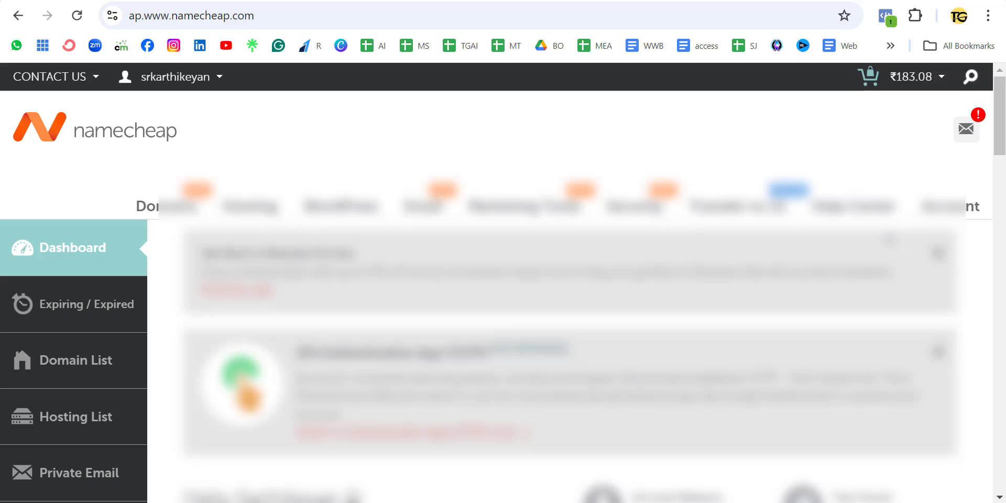